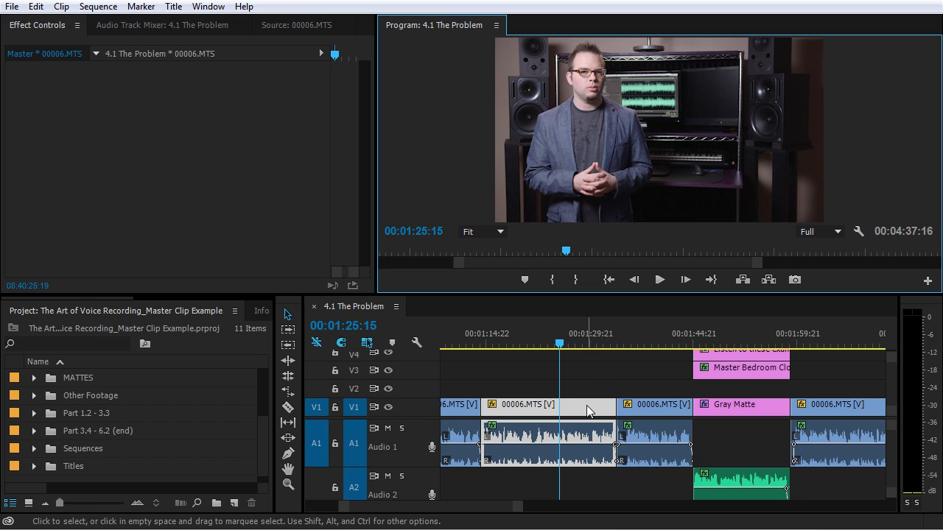
Zoom out the 4.1 The Problem timeline and scroll through its 00006.MTS instances and back.
{"action": "key", "text": "minus"}
{"action": "left_click", "coordinate": [591, 388]}
{"action": "key", "text": "minus"}
{"action": "key", "text": "minus"}
{"action": "key", "text": "minus"}
{"action": "key", "text": "equal"}
{"action": "key", "text": "equal"}
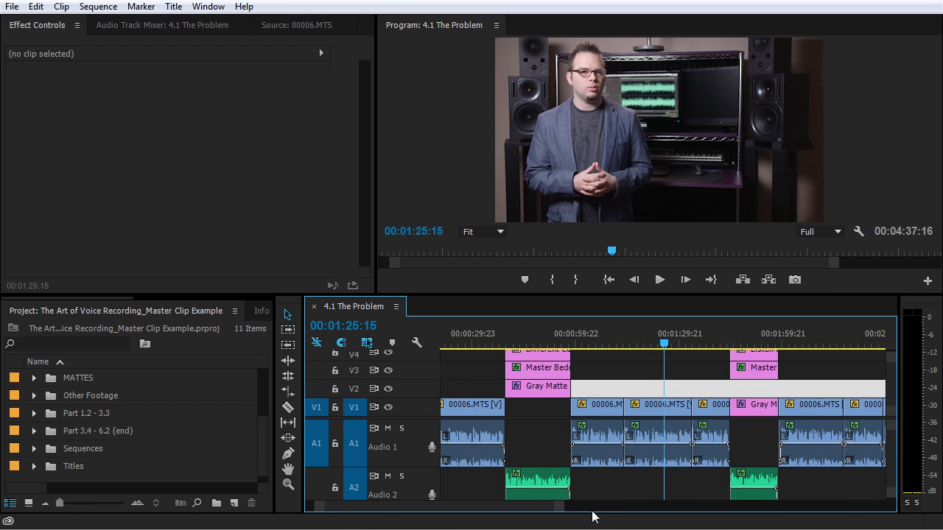
{"action": "scroll", "coordinate": [516, 450], "scroll_direction": "up", "scroll_amount": 2}
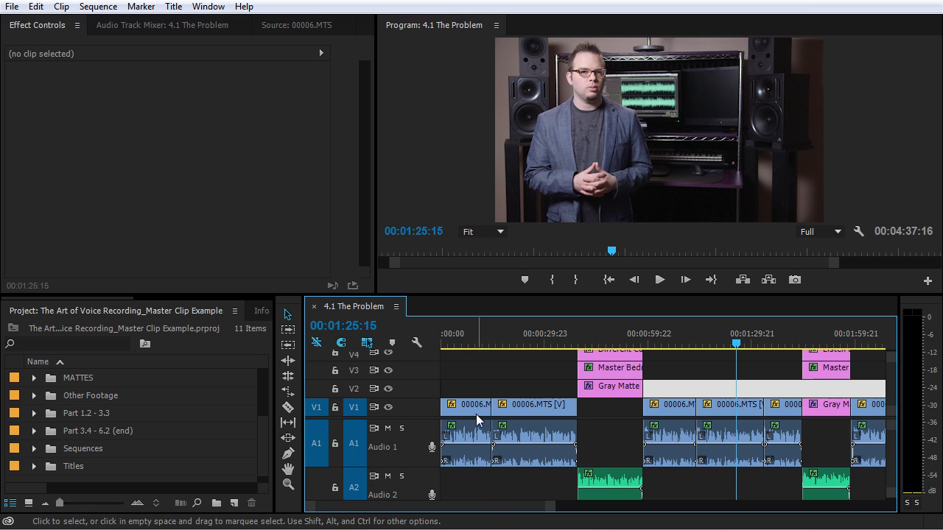
{"action": "scroll", "coordinate": [519, 509], "scroll_direction": "down", "scroll_amount": 7}
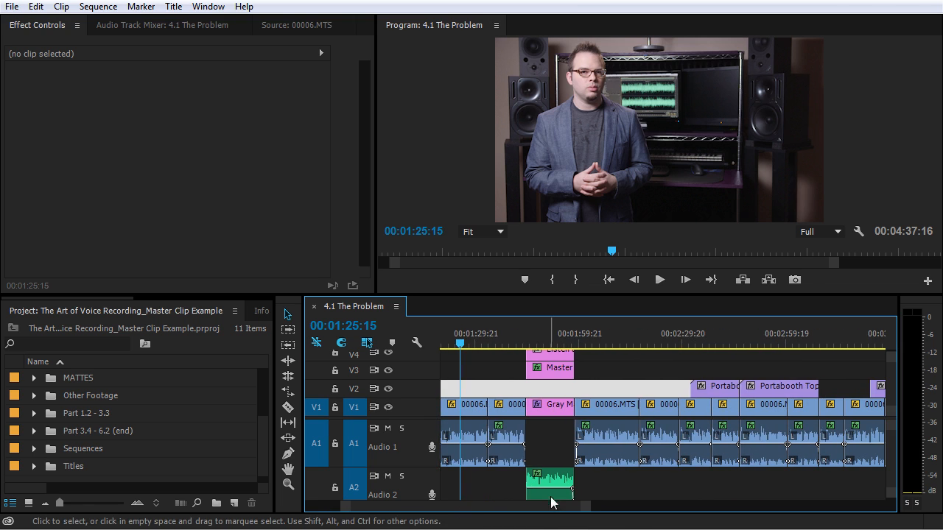
{"action": "scroll", "coordinate": [604, 509], "scroll_direction": "down", "scroll_amount": 12}
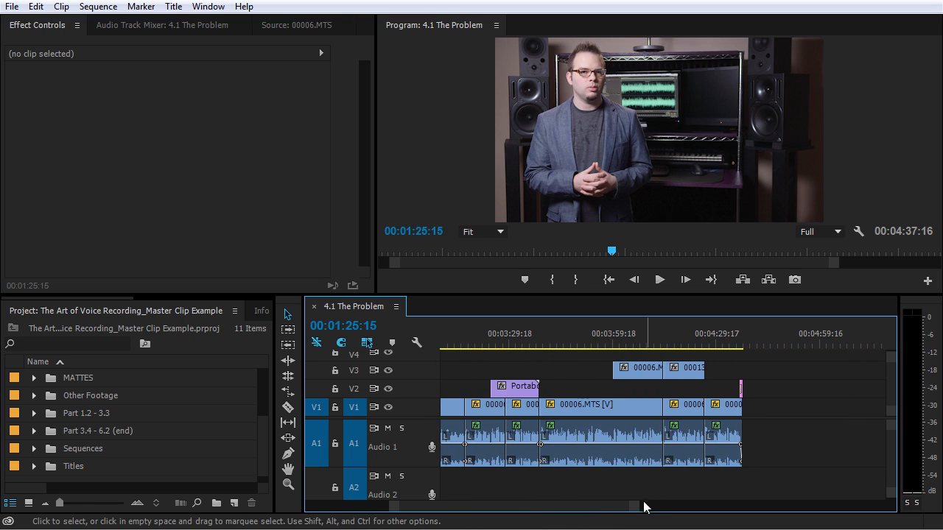
{"action": "scroll", "coordinate": [562, 513], "scroll_direction": "up", "scroll_amount": 6}
{"action": "scroll", "coordinate": [562, 513], "scroll_direction": "up", "scroll_amount": 13}
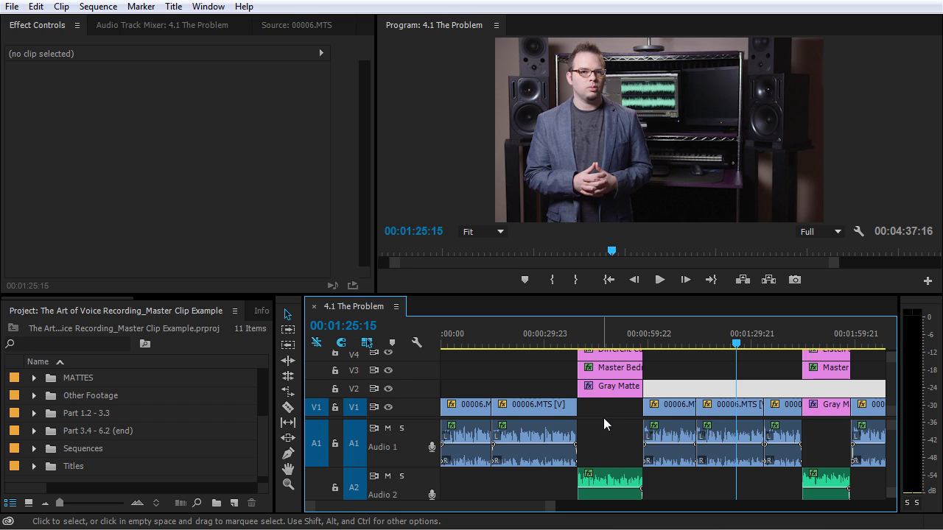
{"action": "key", "text": "minus"}
{"action": "key", "text": "minus"}
{"action": "key", "text": "equal"}
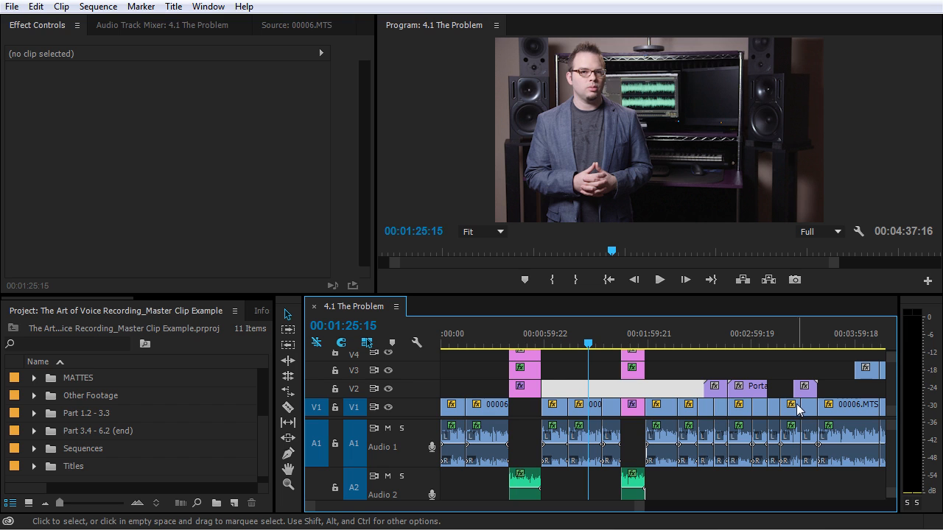
{"action": "key", "text": "minus"}
{"action": "key", "text": "equal"}
{"action": "key", "text": "equal"}
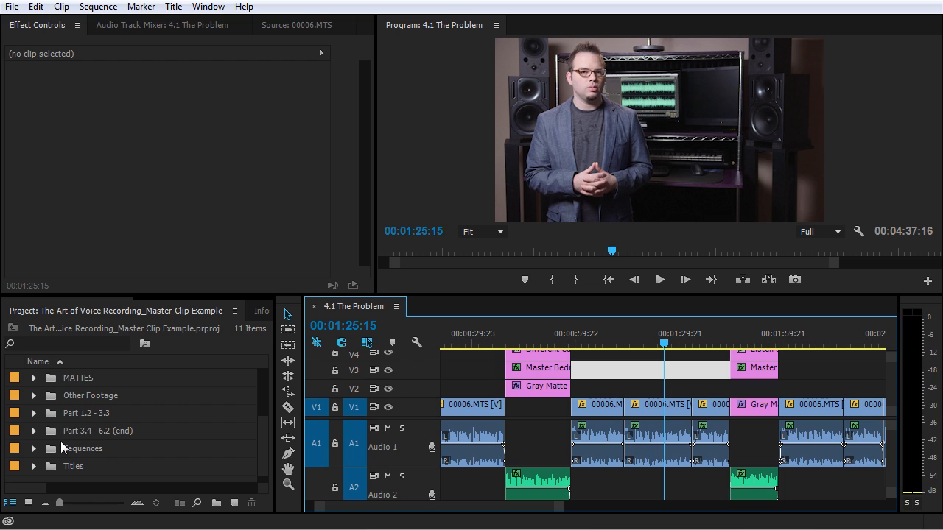
Search the effects for 'three' and drop Three-Way Color Corrector onto the 00006.MTS clip.
{"action": "scroll", "coordinate": [210, 302], "scroll_direction": "down", "scroll_amount": 3}
{"action": "left_click", "coordinate": [247, 311]}
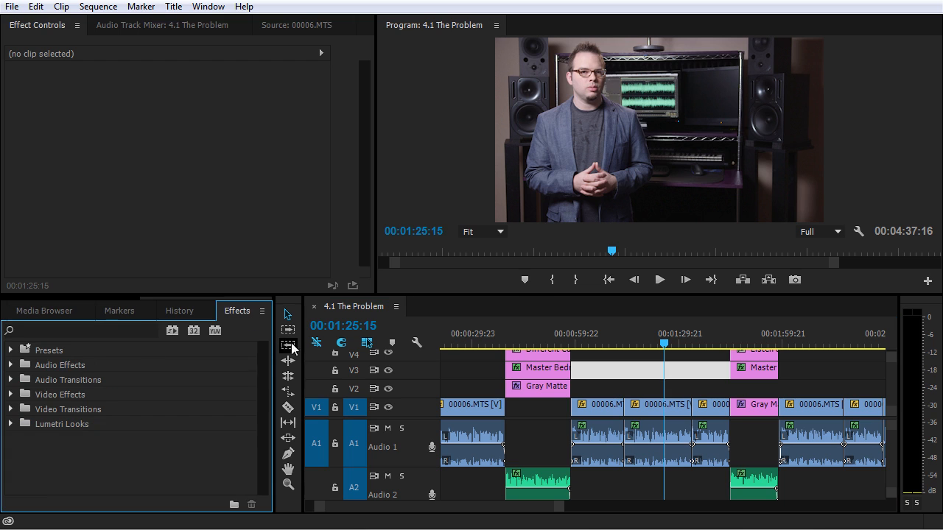
{"action": "left_click", "coordinate": [105, 332]}
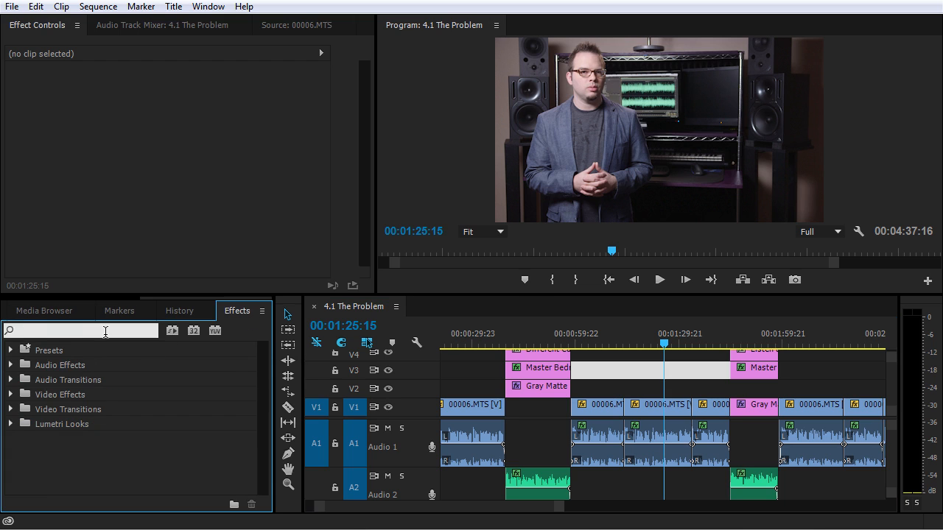
{"action": "type", "text": "three"}
{"action": "left_click_drag", "start_coordinate": [119, 418], "coordinate": [640, 412]}
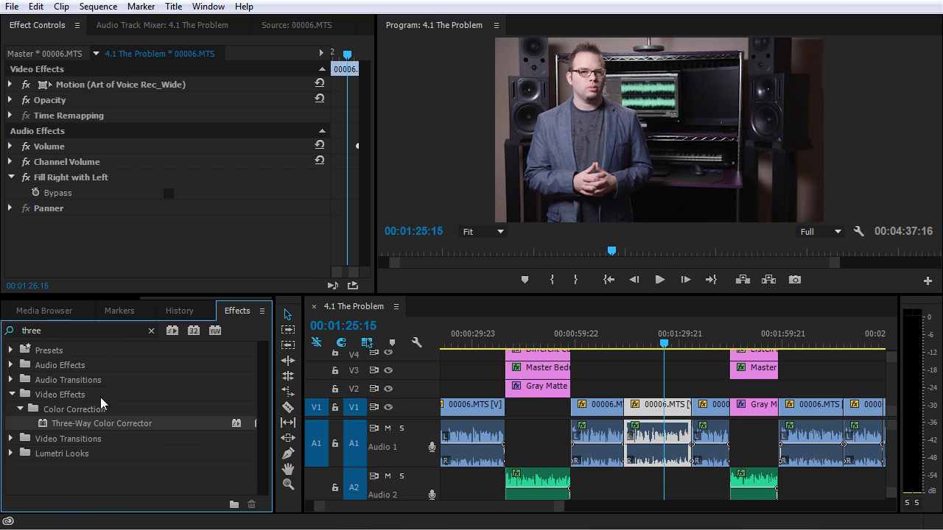
View the 00006.MTS clip in the source viewer, then return to its effect settings.
{"action": "left_click", "coordinate": [302, 26]}
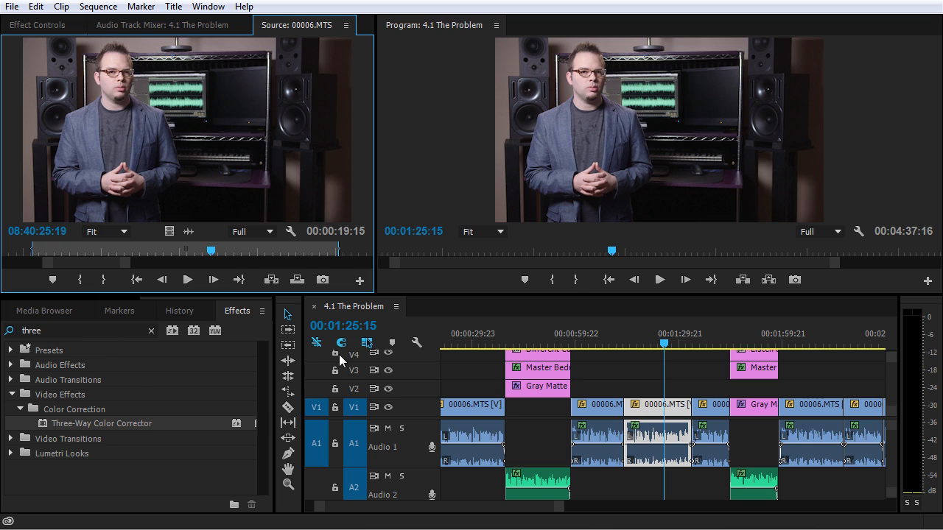
{"action": "left_click", "coordinate": [662, 404]}
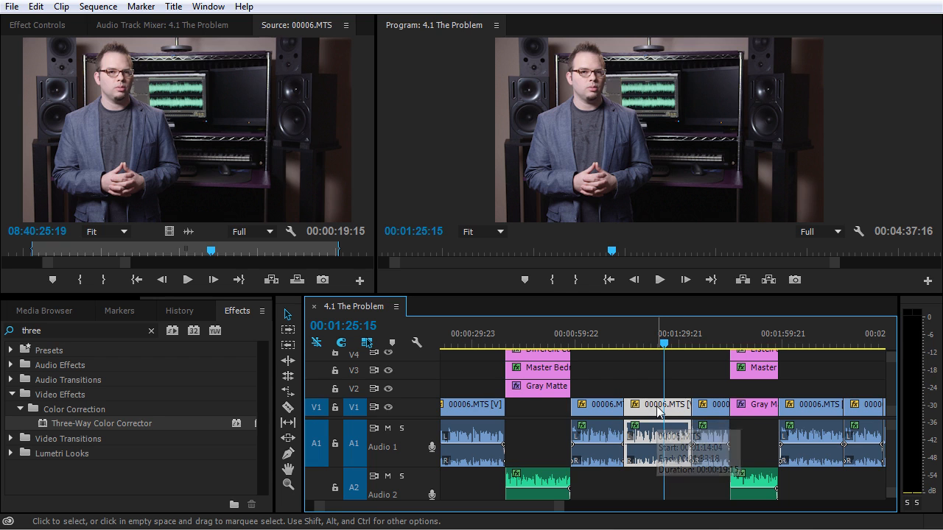
{"action": "key", "text": "f"}
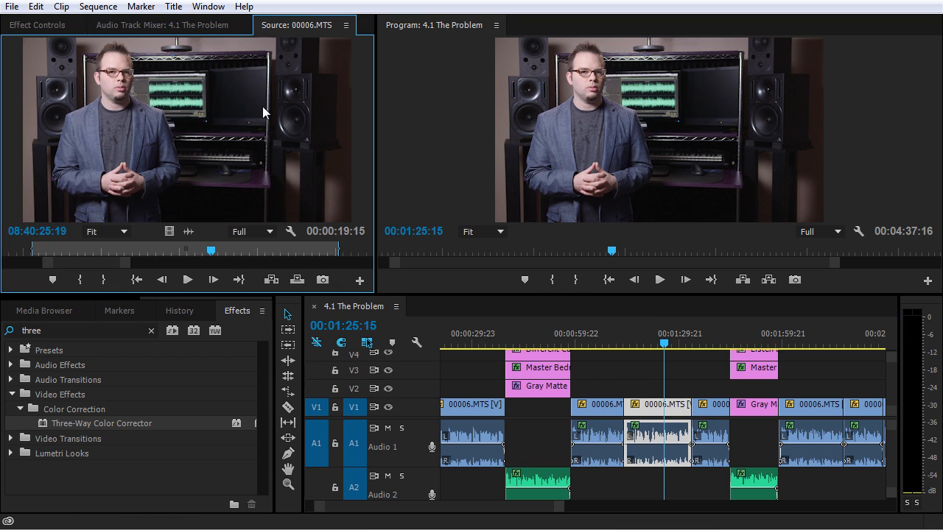
{"action": "left_click", "coordinate": [38, 27]}
Park the playhead at 00:01:06:21 and load that 00006.MTS instance, showing its effect settings.
{"action": "left_click", "coordinate": [599, 342]}
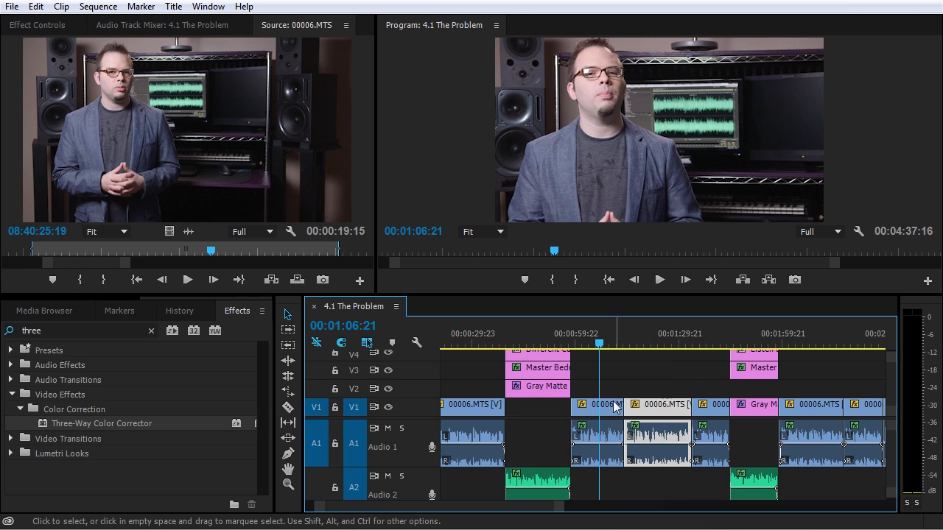
{"action": "double_click", "coordinate": [604, 414]}
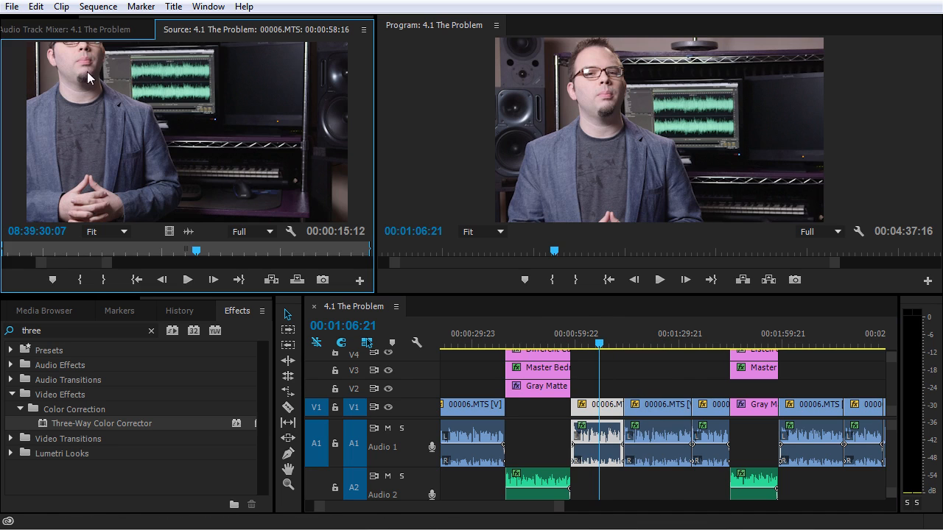
{"action": "scroll", "coordinate": [101, 26], "scroll_direction": "up", "scroll_amount": 2}
{"action": "left_click", "coordinate": [53, 35]}
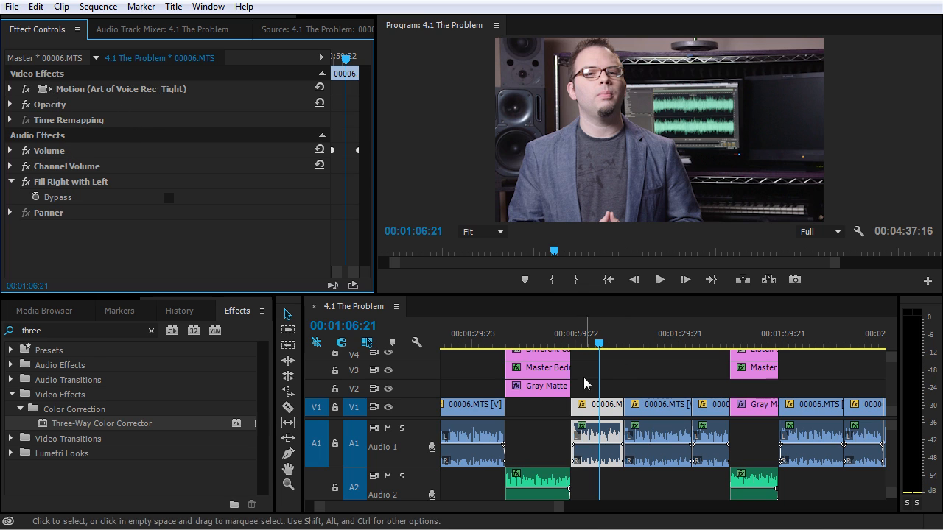
Show the full source clip, reload 00006.MTS, and display its master clip's empty effect list.
{"action": "left_click", "coordinate": [299, 30]}
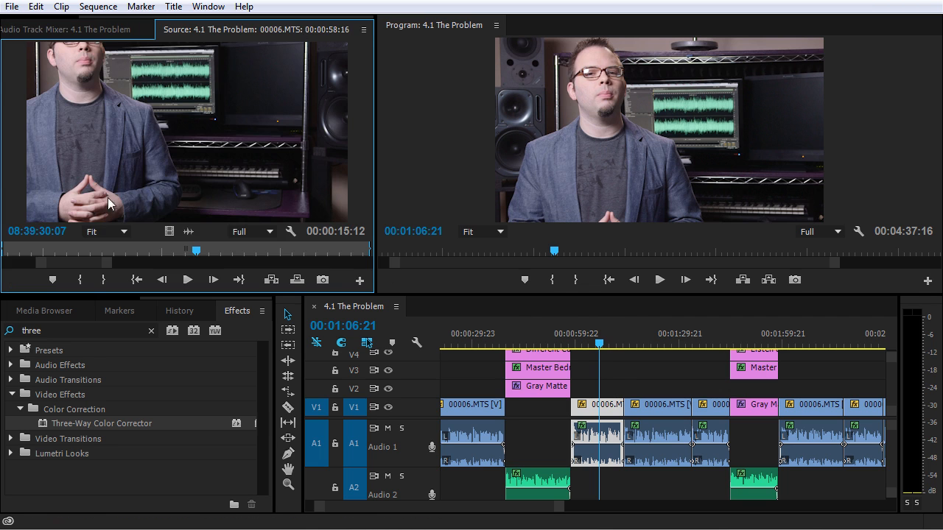
{"action": "left_click_drag", "start_coordinate": [110, 267], "coordinate": [362, 274]}
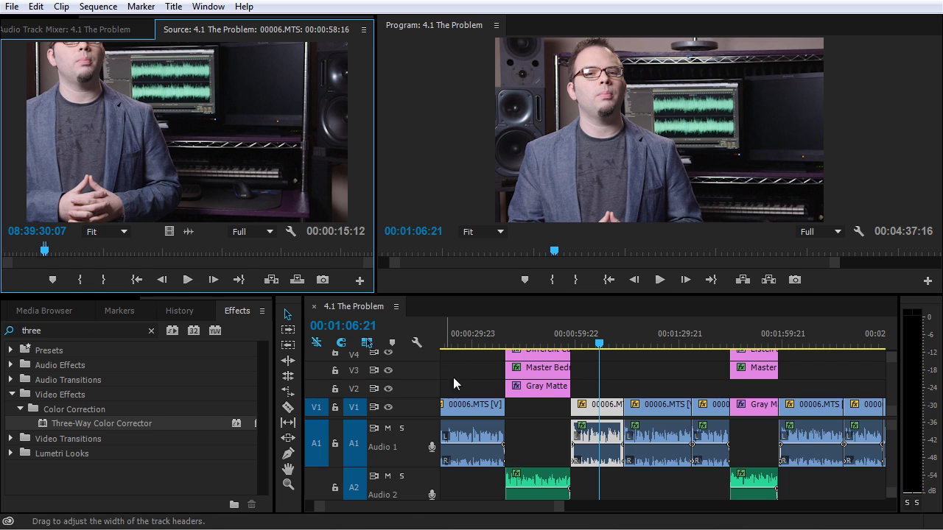
{"action": "left_click", "coordinate": [608, 410]}
{"action": "double_click", "coordinate": [608, 410]}
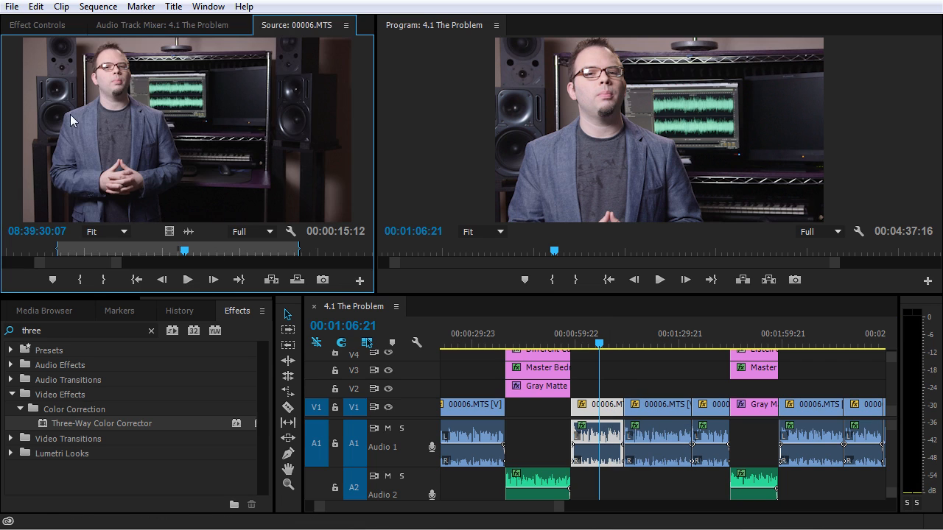
{"action": "left_click", "coordinate": [47, 28]}
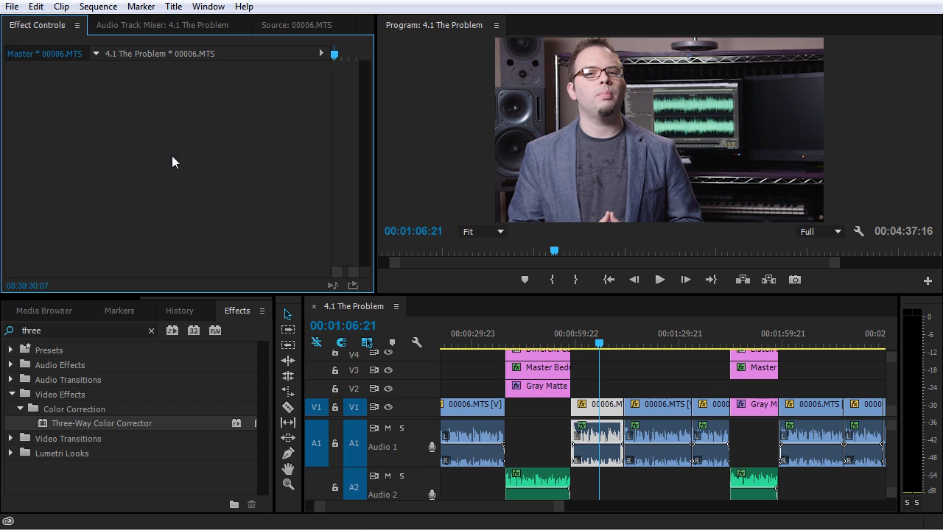
{"action": "left_click", "coordinate": [98, 424]}
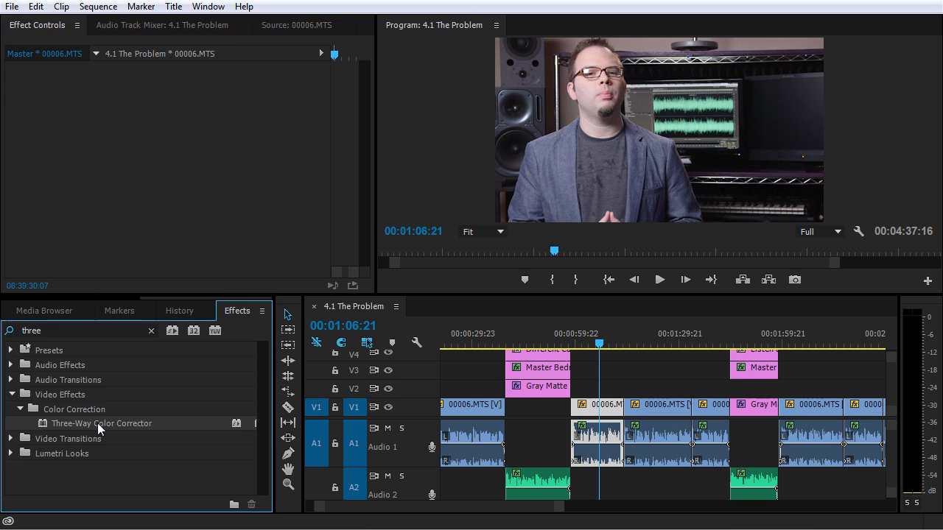
{"action": "left_click_drag", "start_coordinate": [98, 426], "coordinate": [183, 159]}
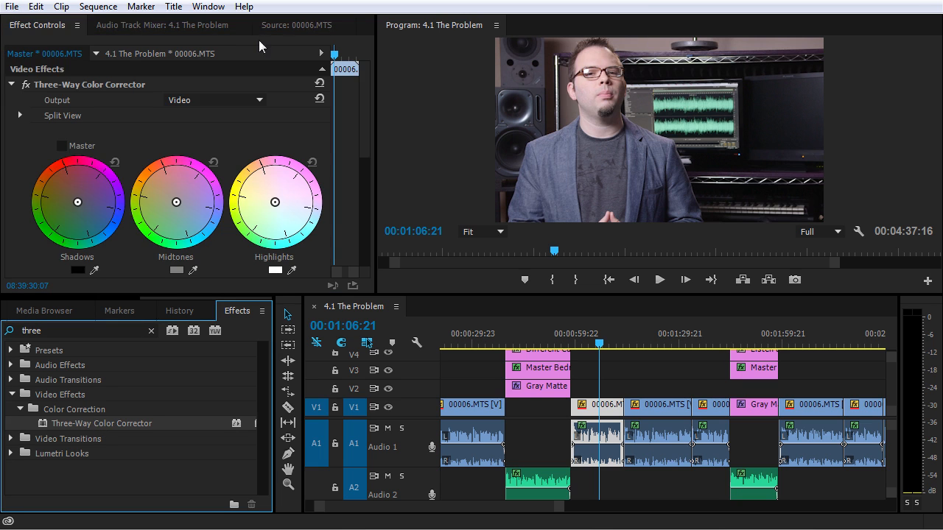
{"action": "left_click", "coordinate": [296, 25]}
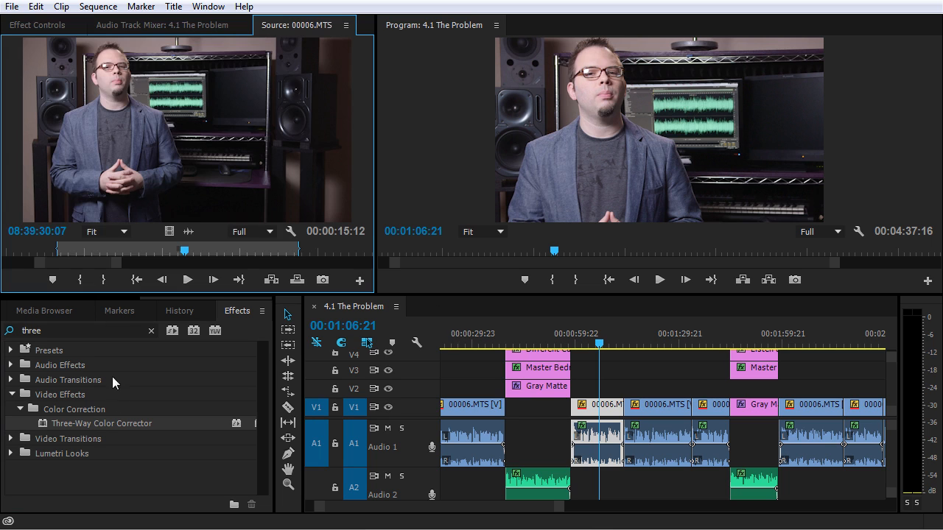
{"action": "left_click_drag", "start_coordinate": [74, 426], "coordinate": [220, 108]}
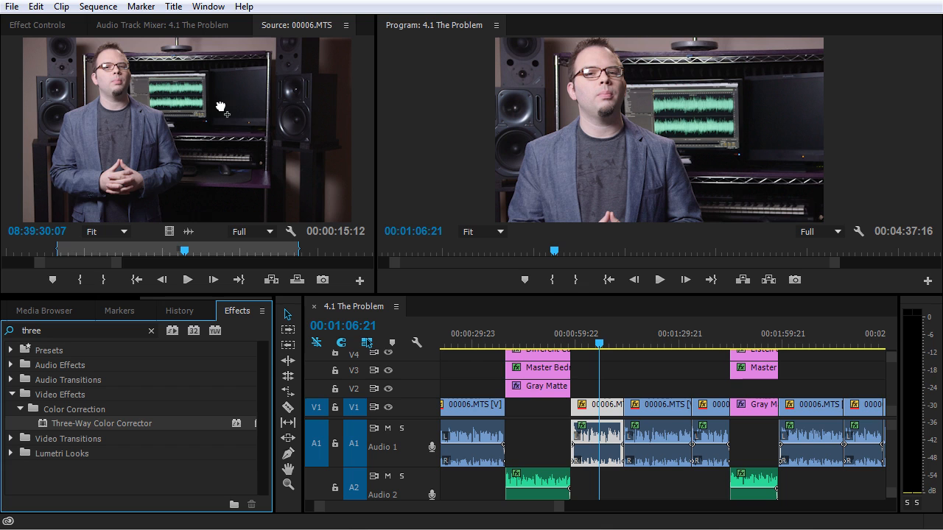
{"action": "left_click_drag", "start_coordinate": [134, 74], "coordinate": [10, 86]}
{"action": "left_click", "coordinate": [65, 101]}
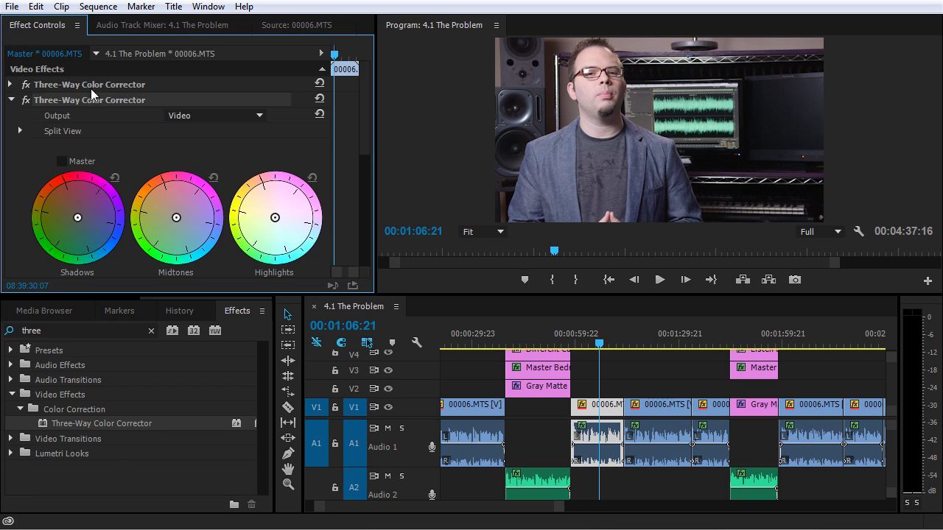
{"action": "key", "text": "Delete"}
{"action": "left_click", "coordinate": [89, 84]}
{"action": "key", "text": "Delete"}
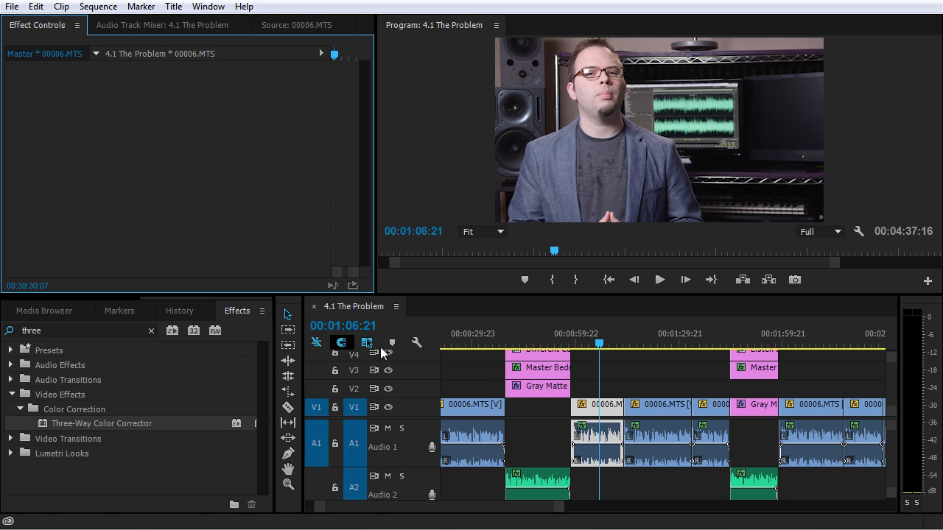
Reveal 00006.MTS in the project and dock the Project panel right of the Program monitor.
{"action": "right_click", "coordinate": [598, 413]}
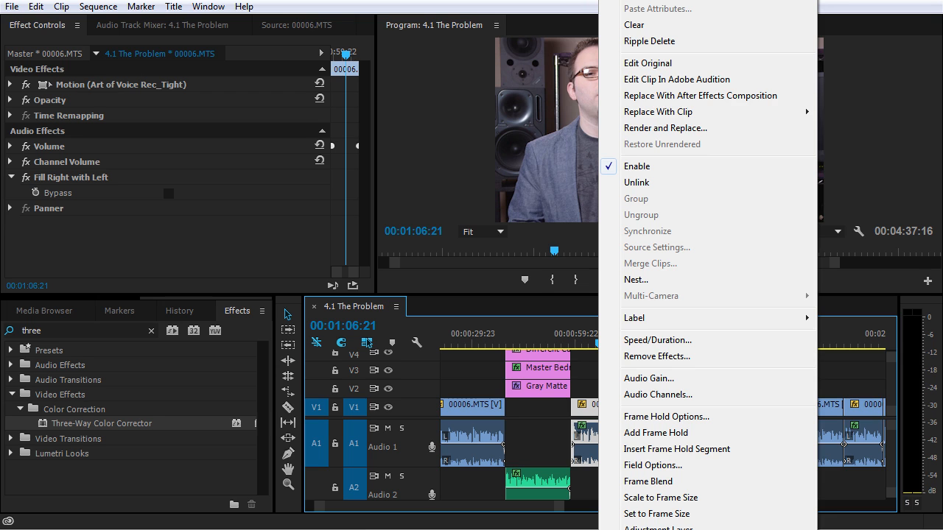
{"action": "left_click", "coordinate": [657, 529]}
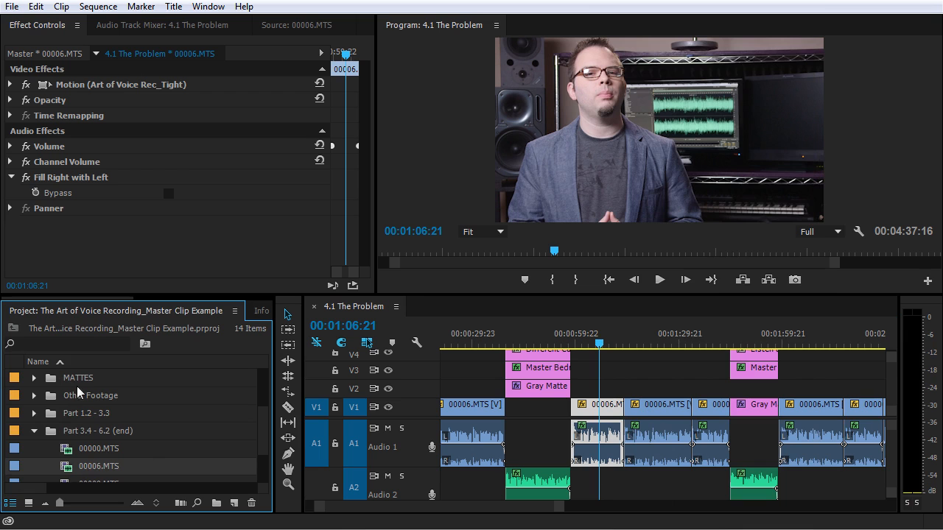
{"action": "left_click_drag", "start_coordinate": [82, 315], "coordinate": [930, 168]}
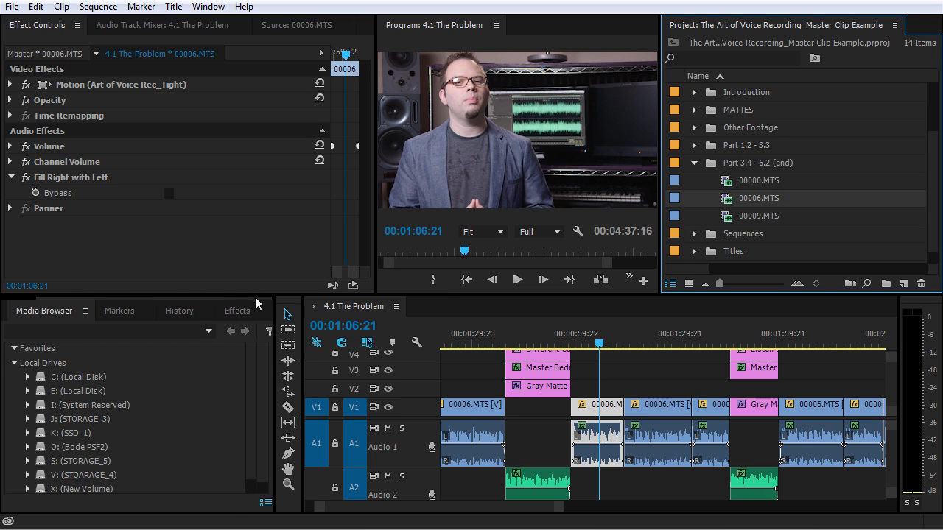
Drag Three-Way Color Corrector from the Effects list onto 00006.MTS in the Project panel.
{"action": "left_click", "coordinate": [229, 312]}
{"action": "left_click_drag", "start_coordinate": [67, 427], "coordinate": [746, 204]}
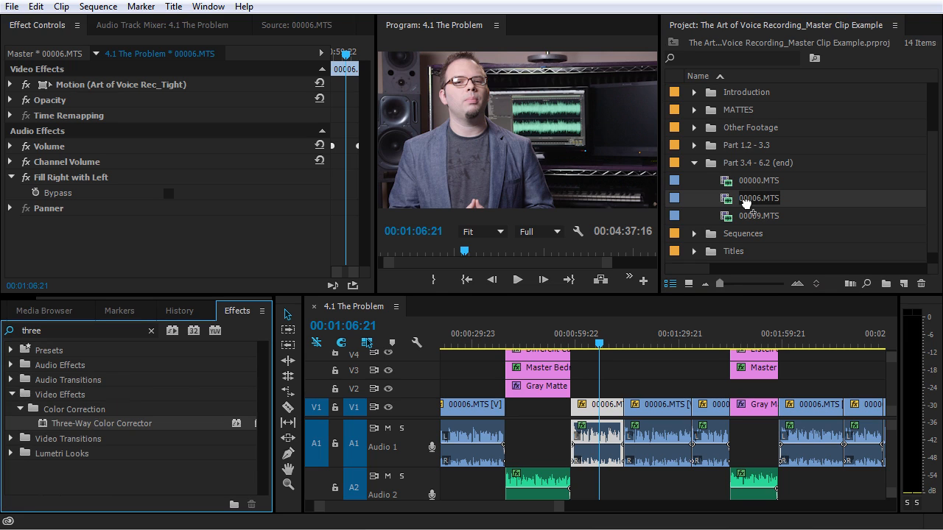
{"action": "left_click_drag", "start_coordinate": [746, 204], "coordinate": [746, 206]}
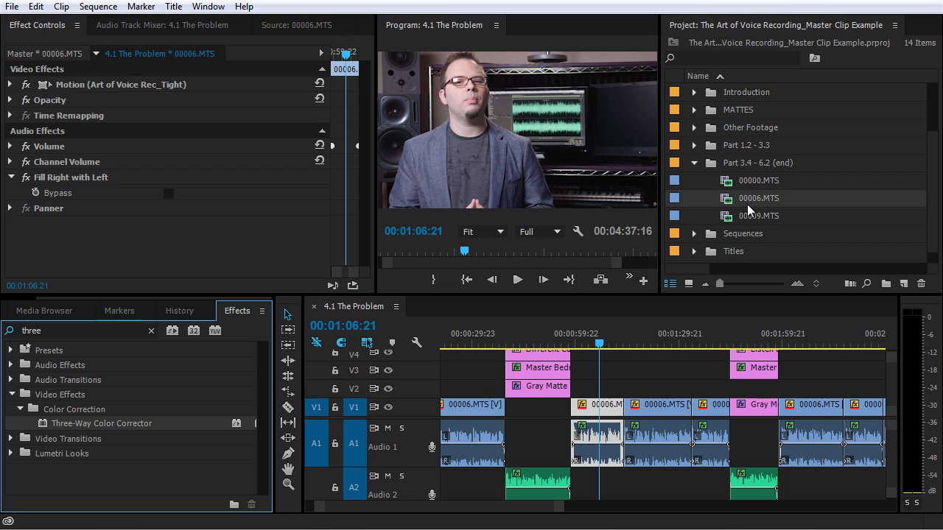
Compare the 00006.MTS master clip's color corrector with the sequence clip's own effects.
{"action": "left_click", "coordinate": [604, 412]}
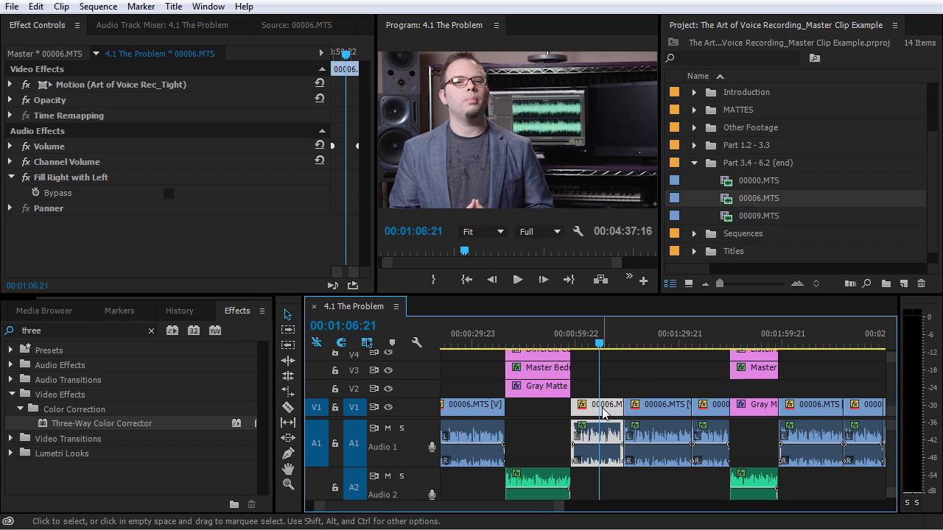
{"action": "double_click", "coordinate": [604, 412]}
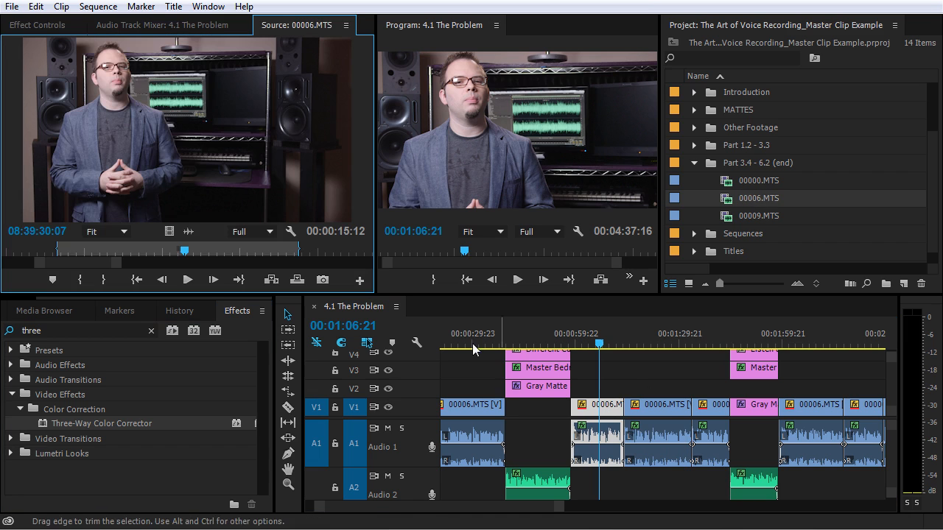
{"action": "left_click", "coordinate": [34, 27]}
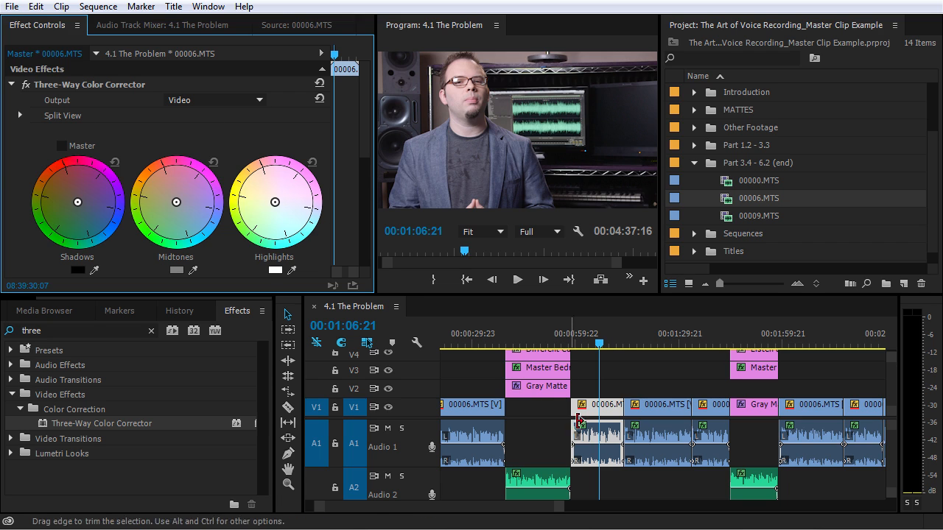
{"action": "left_click", "coordinate": [609, 409]}
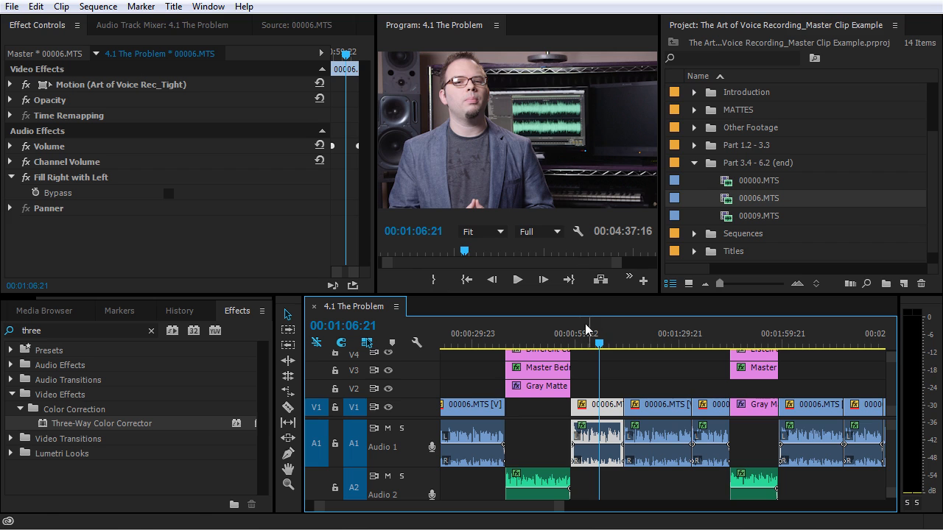
Open the 00006.MTS master clip's corrector settings and resize and regroup panels for room.
{"action": "double_click", "coordinate": [609, 414]}
{"action": "left_click", "coordinate": [39, 25]}
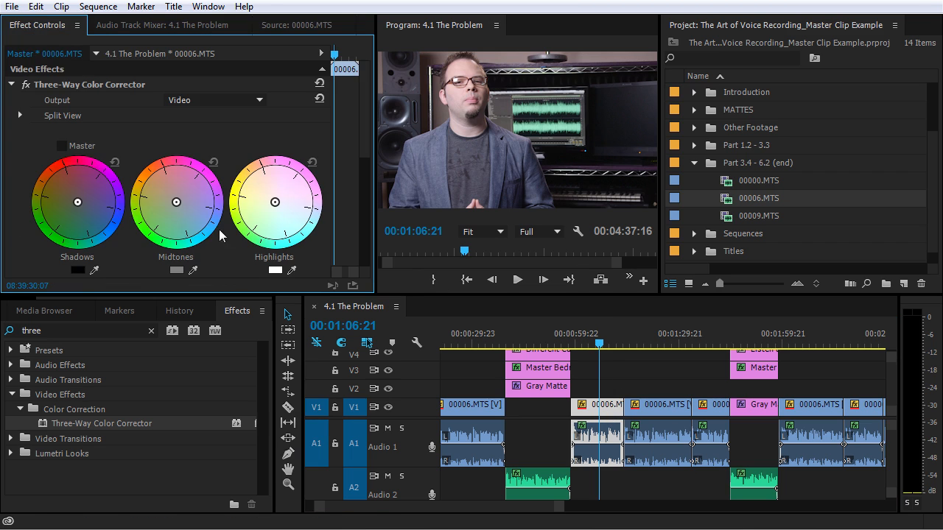
{"action": "left_click_drag", "start_coordinate": [287, 296], "coordinate": [294, 407]}
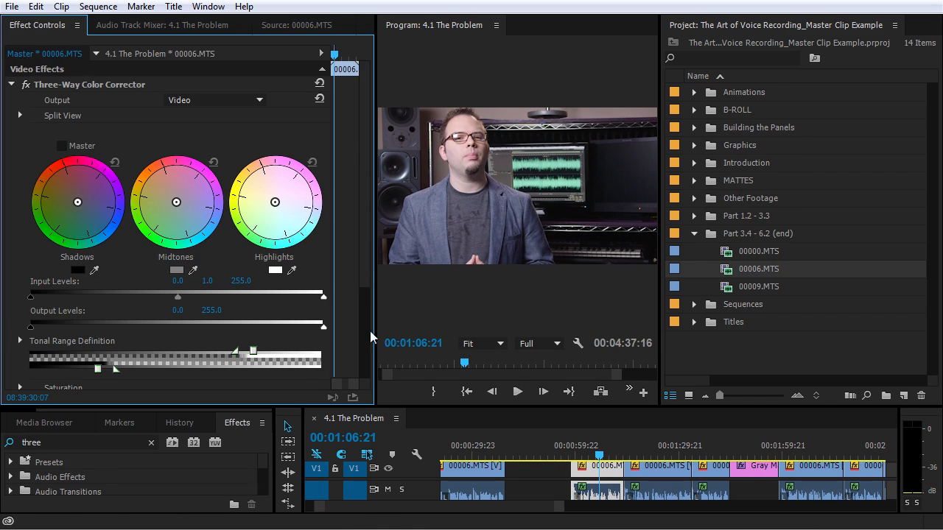
{"action": "left_click_drag", "start_coordinate": [748, 27], "coordinate": [26, 423]}
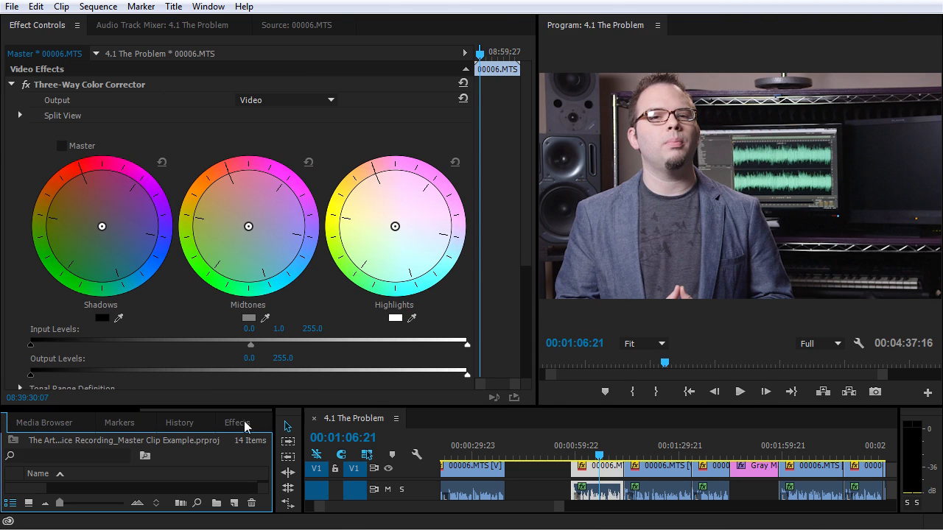
{"action": "left_click_drag", "start_coordinate": [516, 407], "coordinate": [515, 385]}
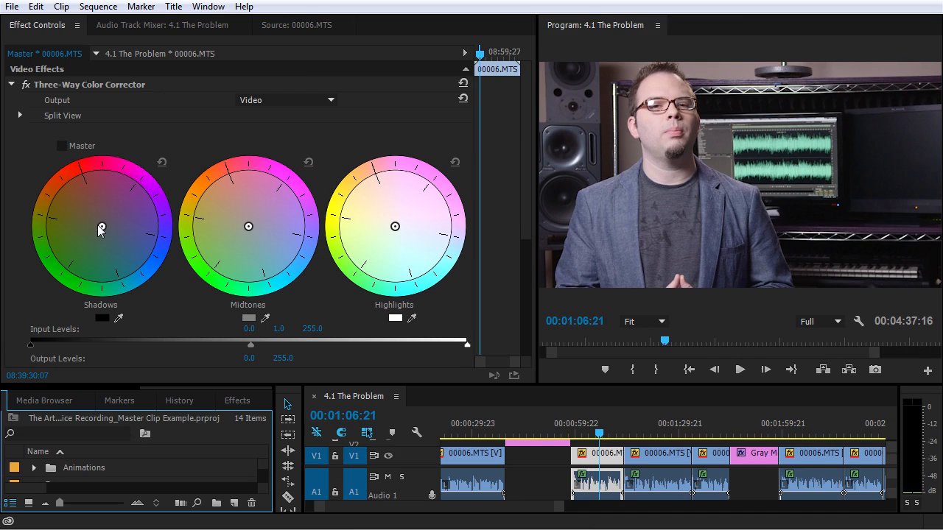
Push shadows toward blue-green, warm the midtones slightly, and lower the white input level to 224.5.
{"action": "left_click_drag", "start_coordinate": [99, 219], "coordinate": [128, 272]}
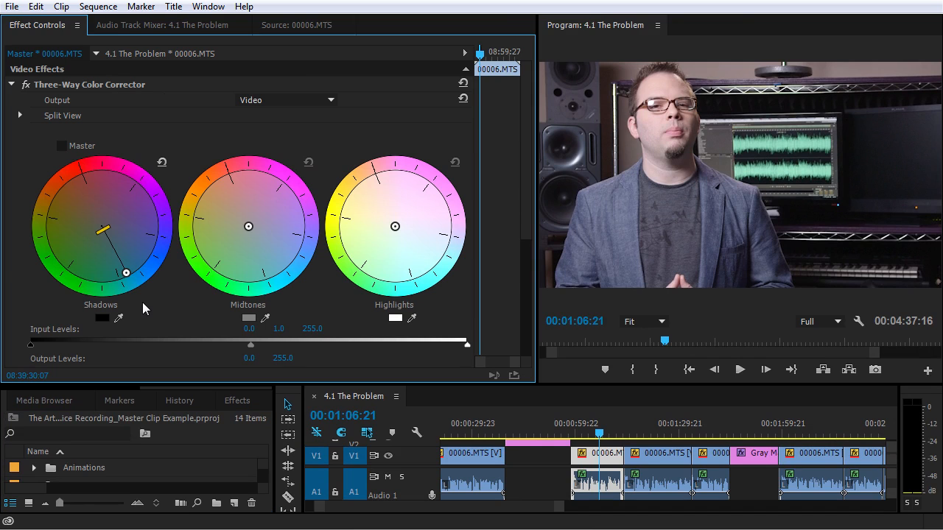
{"action": "left_click_drag", "start_coordinate": [248, 227], "coordinate": [236, 202]}
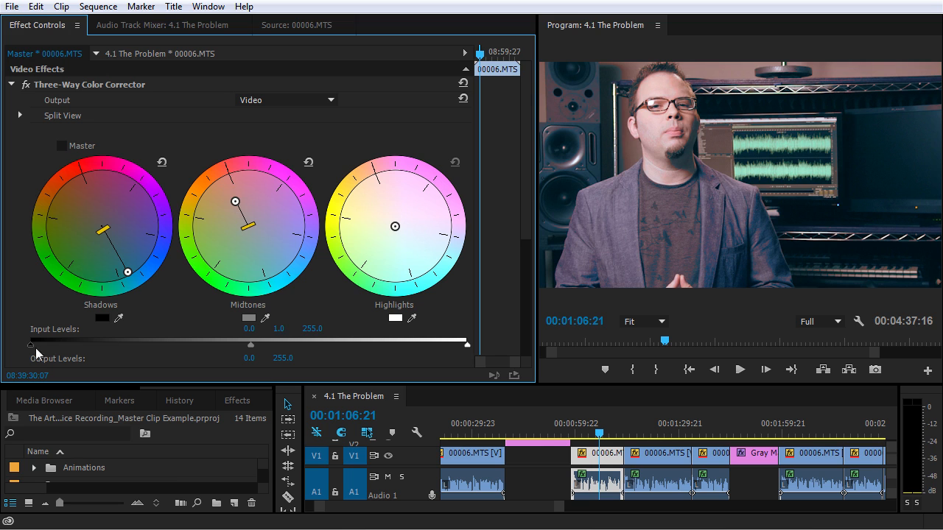
{"action": "left_click_drag", "start_coordinate": [466, 345], "coordinate": [415, 345]}
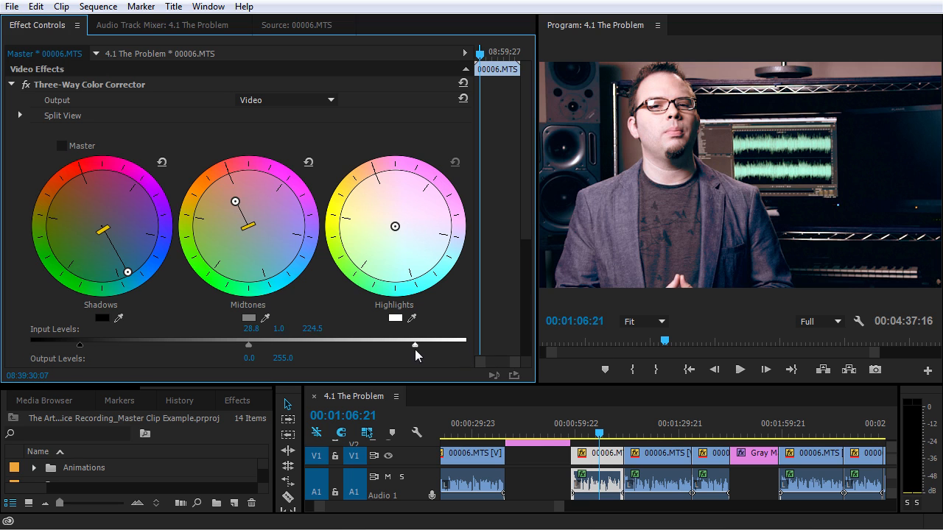
{"action": "left_click_drag", "start_coordinate": [235, 202], "coordinate": [239, 214]}
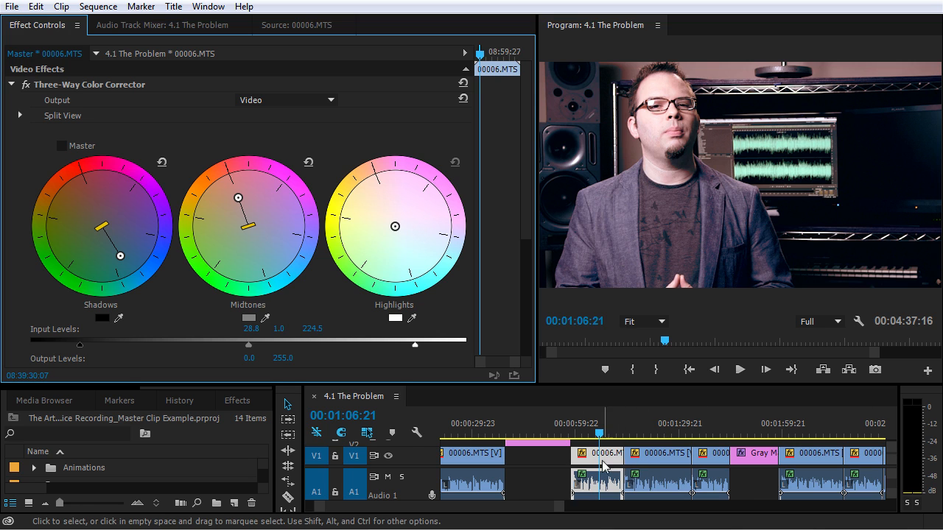
Move the playhead to 00:02:20:21 and select the later 00006.MTS clip to check its grade.
{"action": "left_click", "coordinate": [648, 435]}
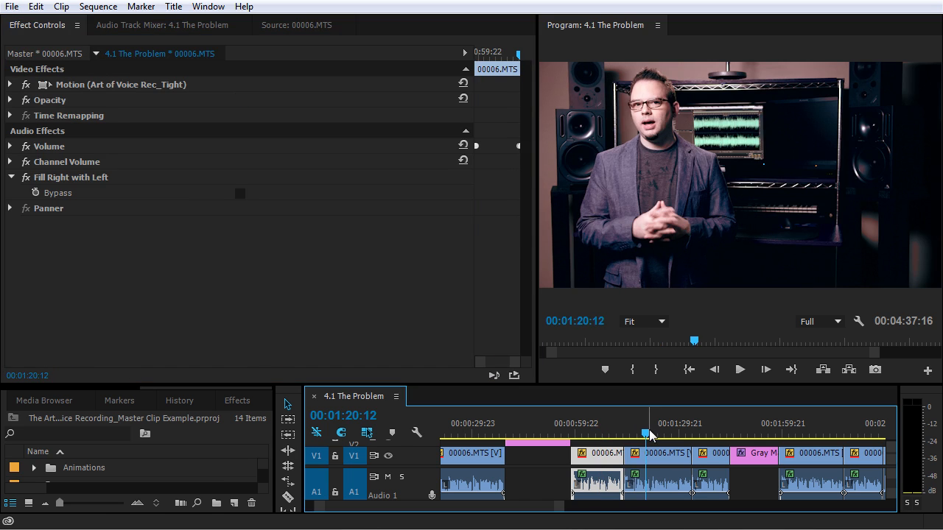
{"action": "left_click", "coordinate": [709, 435]}
{"action": "left_click", "coordinate": [813, 435]}
{"action": "left_click", "coordinate": [855, 435]}
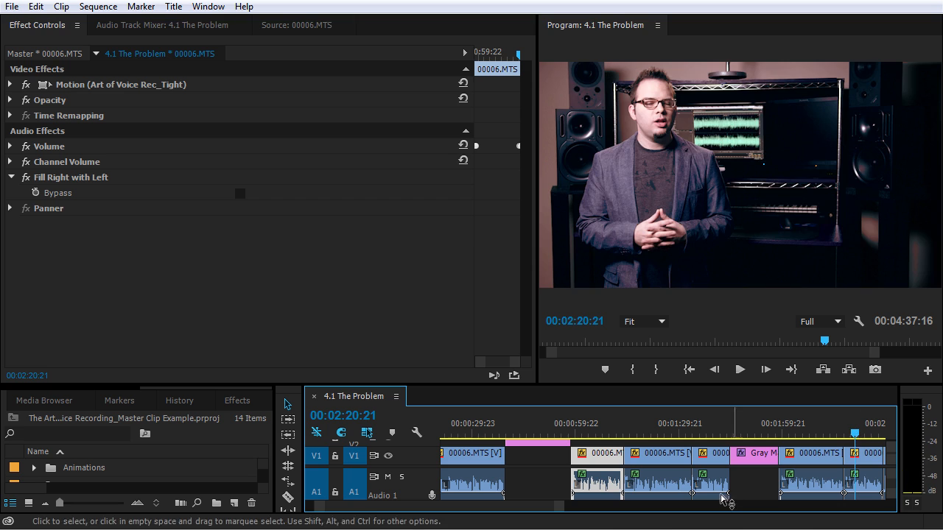
{"action": "left_click_drag", "start_coordinate": [524, 508], "coordinate": [546, 506]}
{"action": "left_click", "coordinate": [690, 463]}
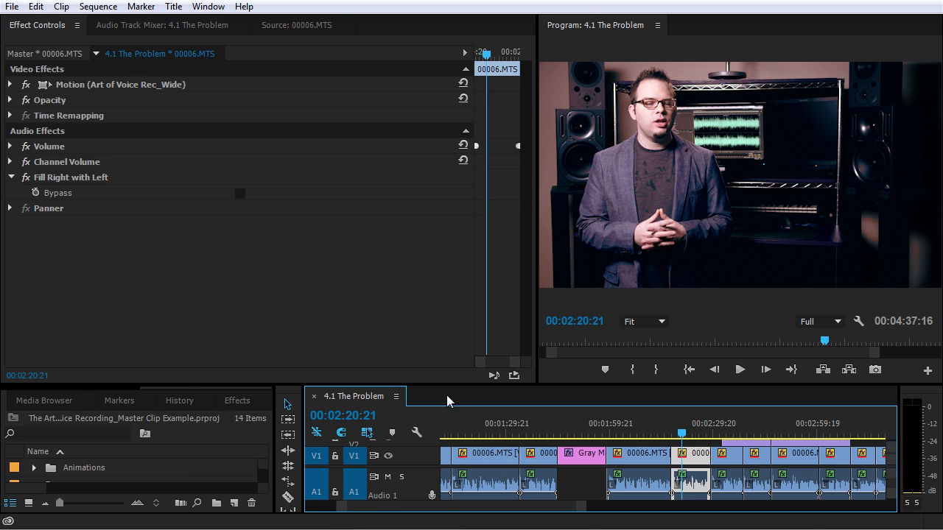
Collapse the Part 3.4 - 6.2 (end) bin, expand Sequences, and open 4.2 Acoustic Treatments Panels.
{"action": "left_click_drag", "start_coordinate": [185, 384], "coordinate": [185, 276]}
{"action": "left_click_drag", "start_coordinate": [261, 371], "coordinate": [263, 437]}
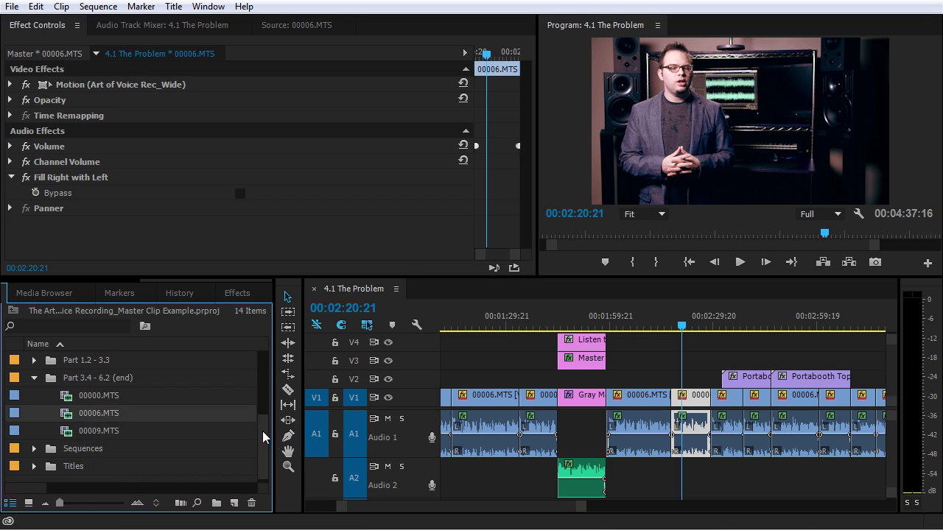
{"action": "left_click", "coordinate": [34, 378]}
{"action": "left_click", "coordinate": [34, 448]}
{"action": "scroll", "coordinate": [56, 453], "scroll_direction": "down", "scroll_amount": 13}
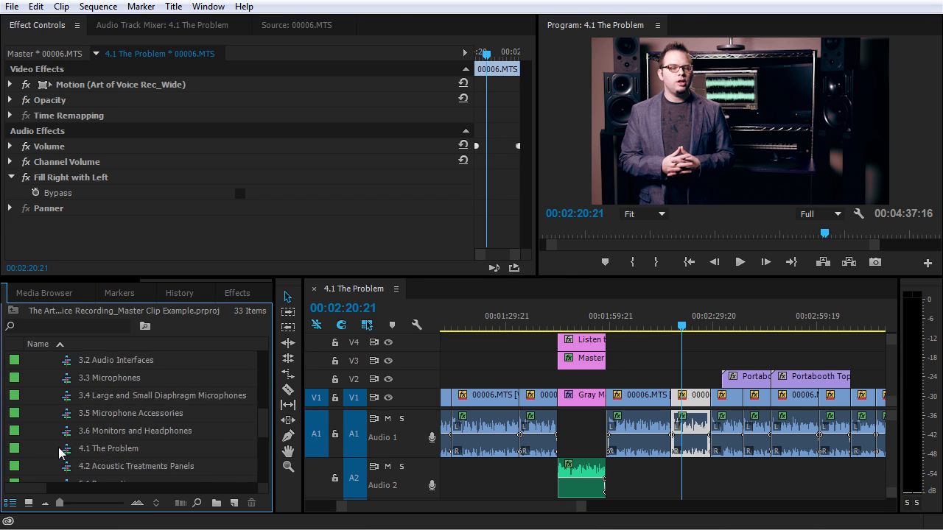
{"action": "double_click", "coordinate": [68, 438]}
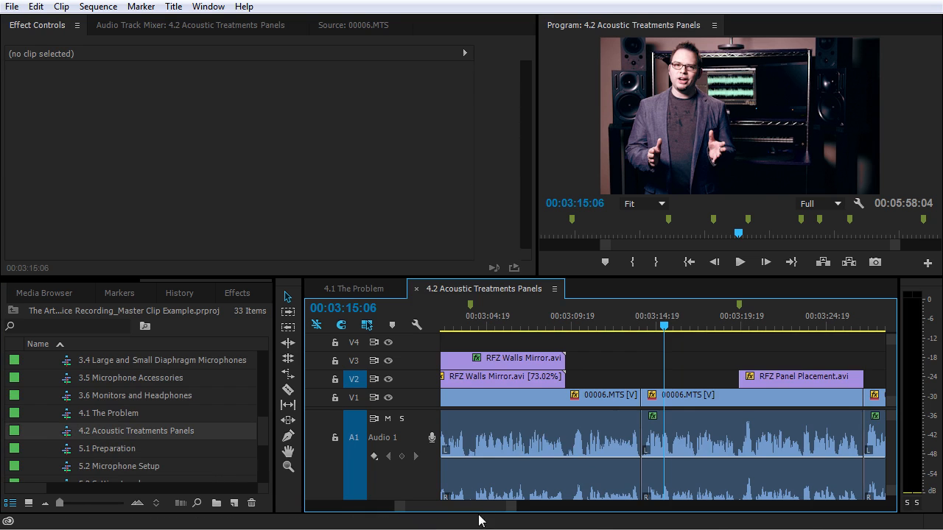
Scrub to 00:02:22:18, zoom the timeline in, and select the 00006.MTS clip there.
{"action": "left_click_drag", "start_coordinate": [509, 508], "coordinate": [673, 512]}
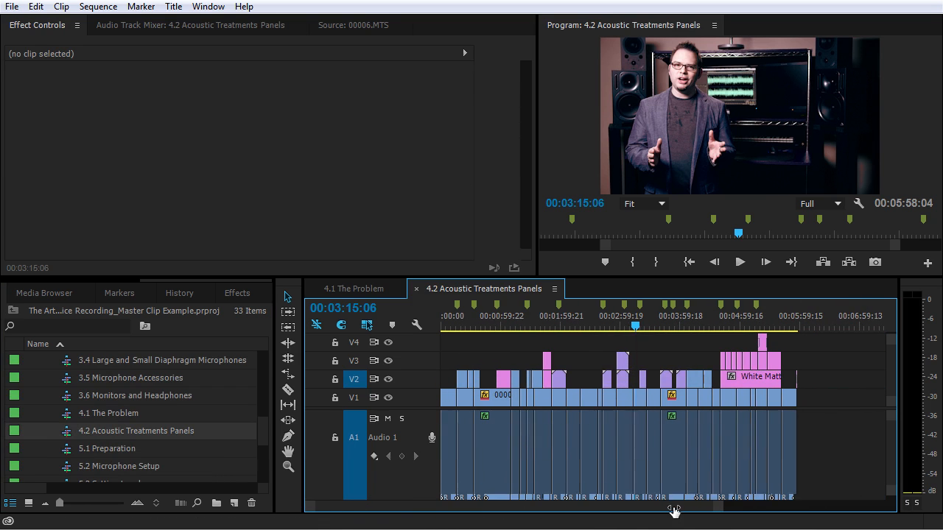
{"action": "left_click", "coordinate": [447, 322]}
{"action": "left_click_drag", "start_coordinate": [447, 321], "coordinate": [526, 329]}
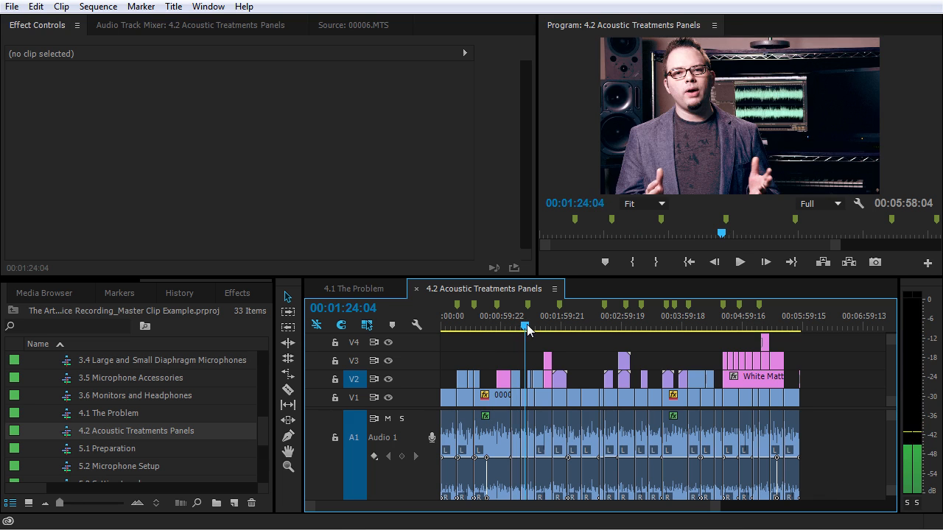
{"action": "left_click_drag", "start_coordinate": [527, 329], "coordinate": [584, 329]}
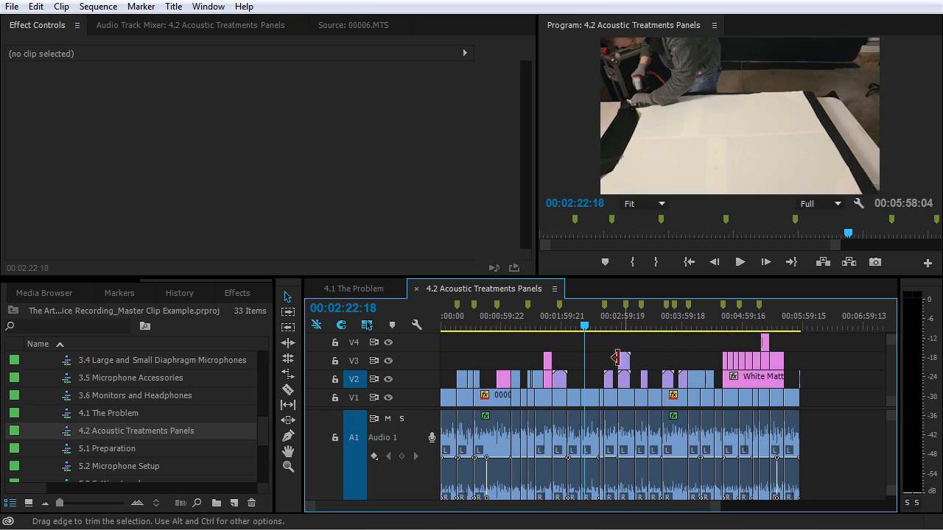
{"action": "key", "text": "equal"}
{"action": "key", "text": "equal"}
{"action": "key", "text": "equal"}
{"action": "key", "text": "equal"}
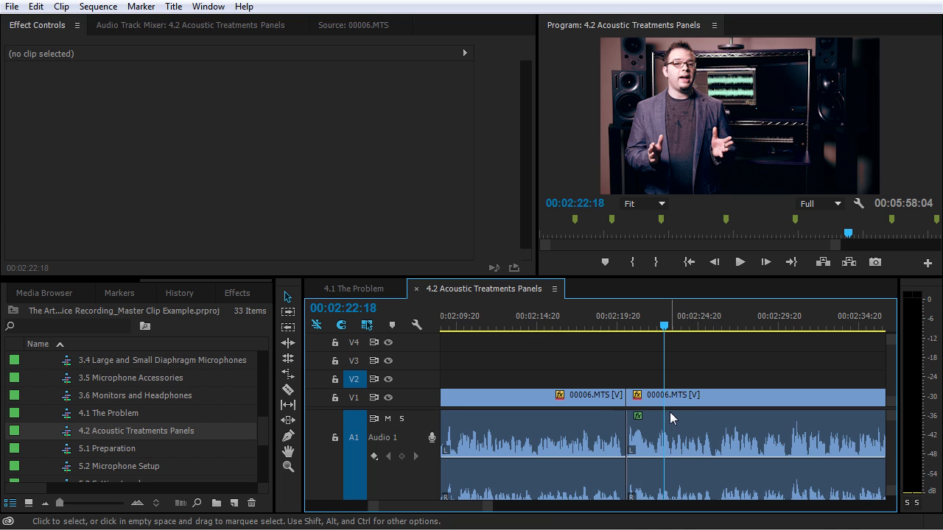
{"action": "left_click", "coordinate": [677, 432]}
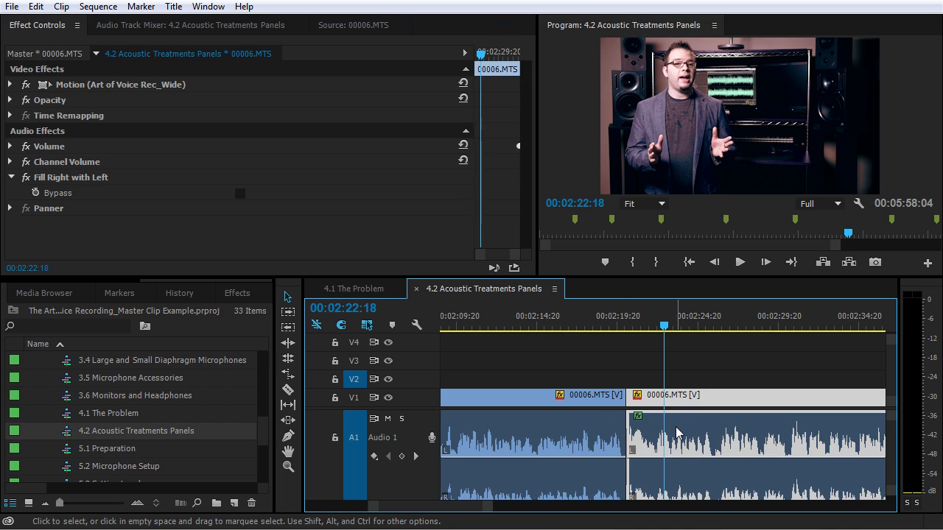
Load this 00006.MTS instance as source, then fold away Sequences and expand the MATTES bin.
{"action": "double_click", "coordinate": [676, 431]}
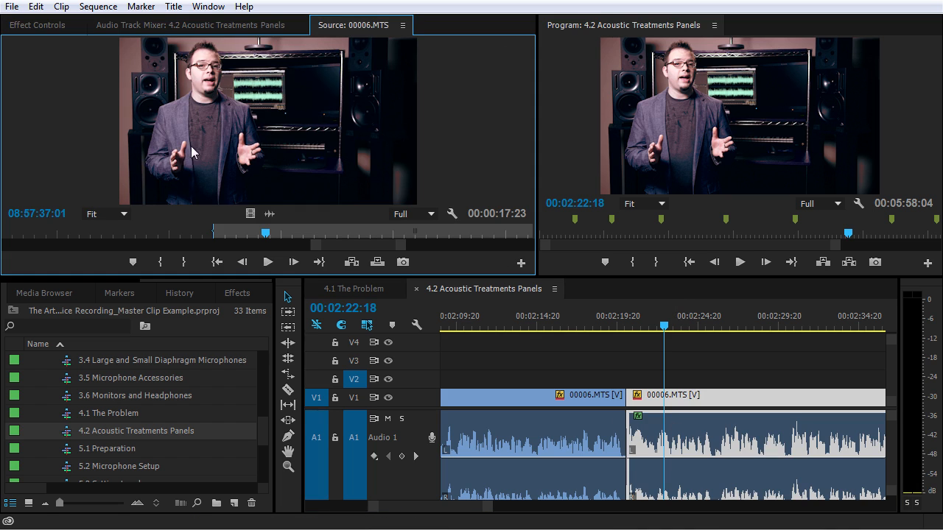
{"action": "scroll", "coordinate": [147, 292], "scroll_direction": "up", "scroll_amount": 3}
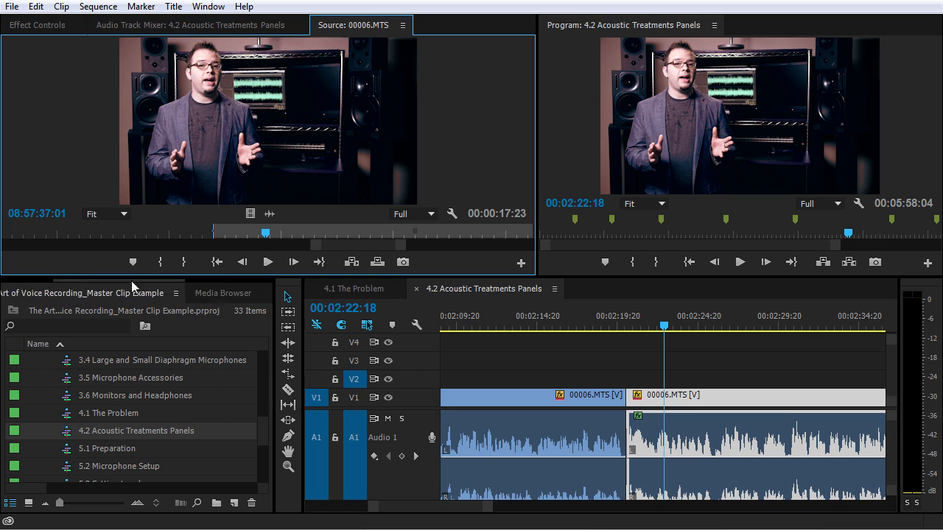
{"action": "left_click", "coordinate": [72, 296]}
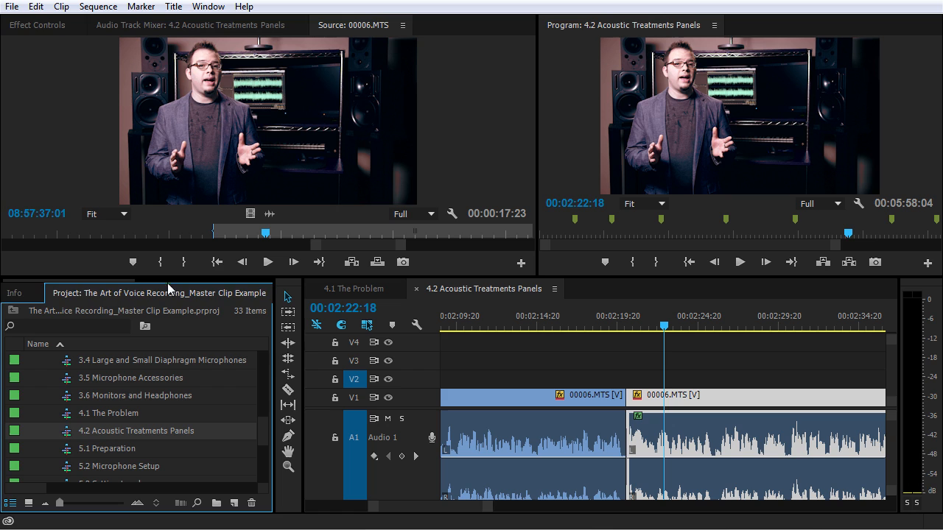
{"action": "scroll", "coordinate": [161, 284], "scroll_direction": "down", "scroll_amount": 3}
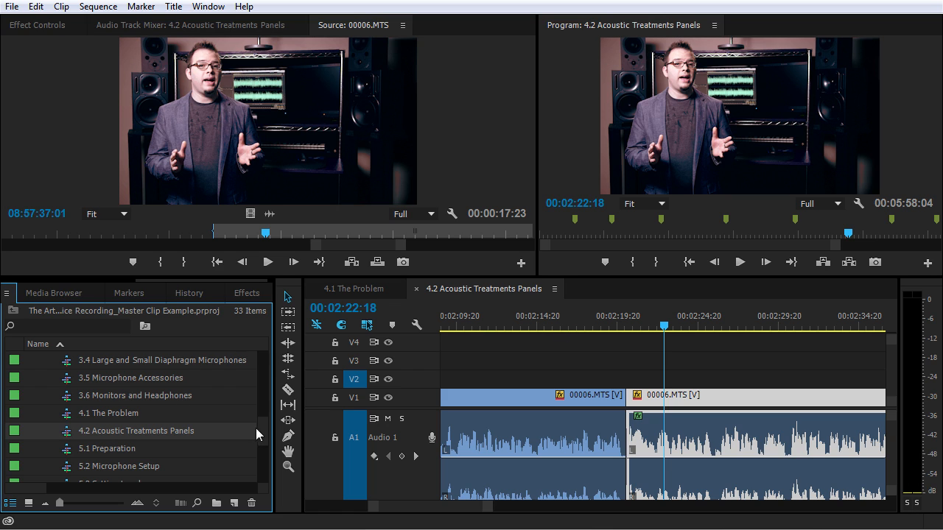
{"action": "left_click_drag", "start_coordinate": [263, 426], "coordinate": [267, 386]}
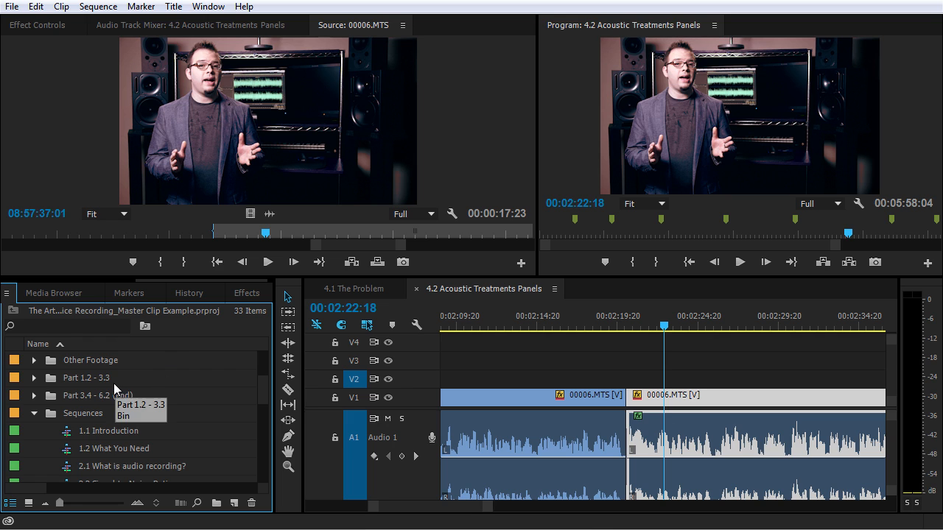
{"action": "left_click", "coordinate": [35, 413]}
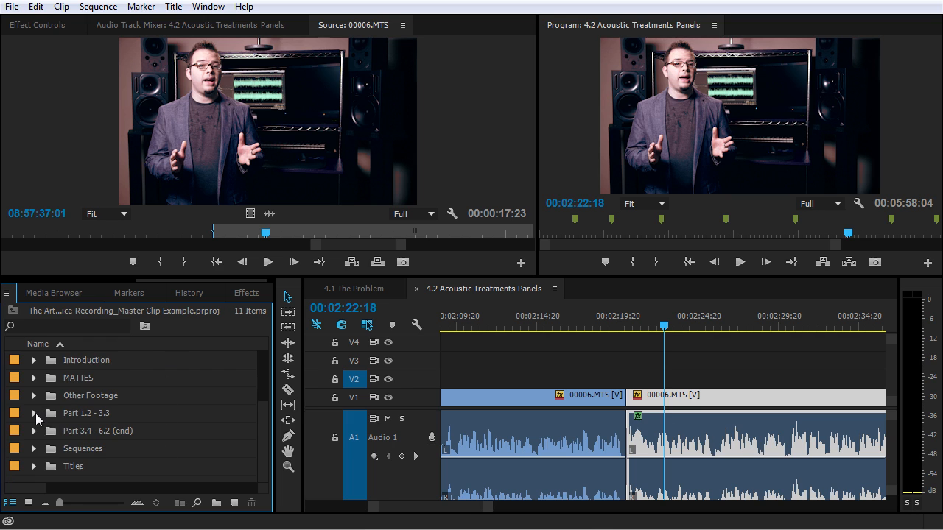
{"action": "left_click", "coordinate": [34, 378]}
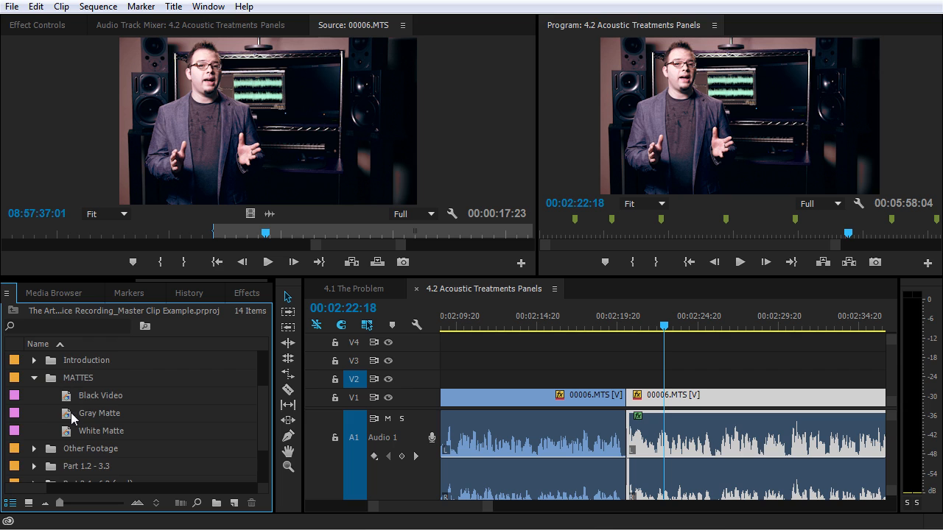
Drop Gray Matte onto V2 over 00006.MTS and show its master clip's effect settings.
{"action": "left_click_drag", "start_coordinate": [69, 416], "coordinate": [626, 383]}
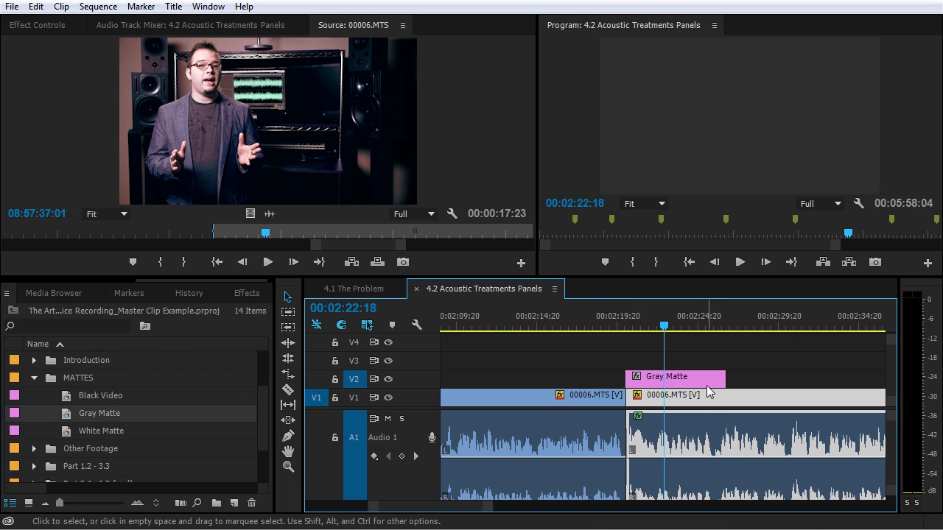
{"action": "left_click", "coordinate": [706, 385]}
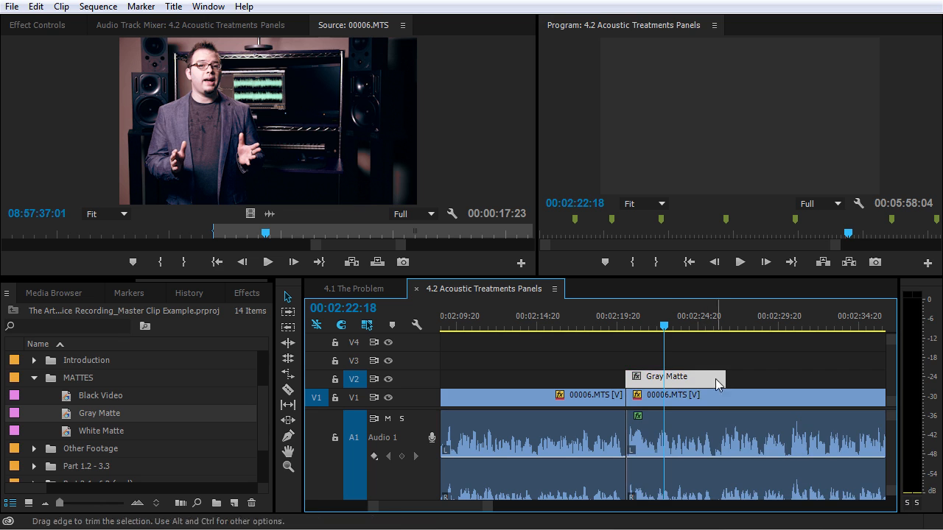
{"action": "double_click", "coordinate": [693, 383]}
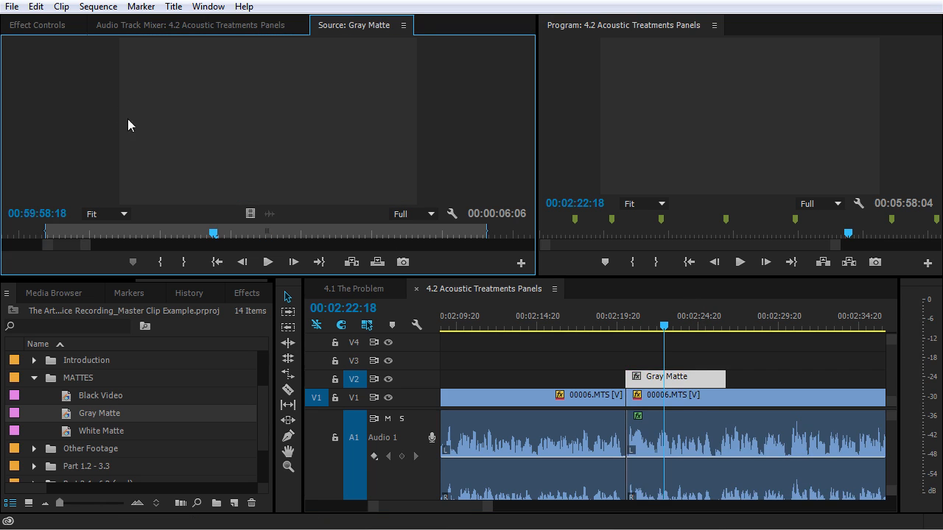
{"action": "left_click", "coordinate": [37, 25]}
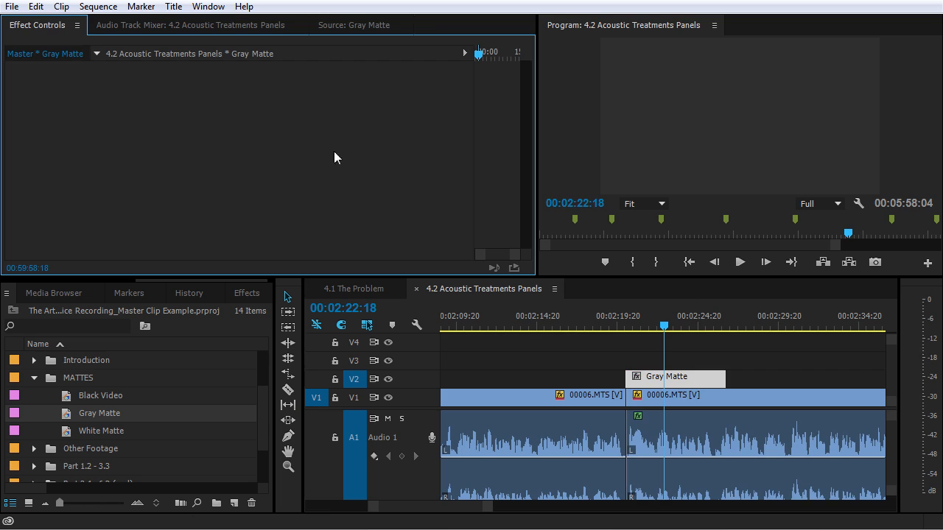
Search effects for 'noise', apply Noise to the Gray Matte master clip, and set Amount of Noise to 11.0%.
{"action": "left_click", "coordinate": [230, 294]}
{"action": "left_click", "coordinate": [66, 312]}
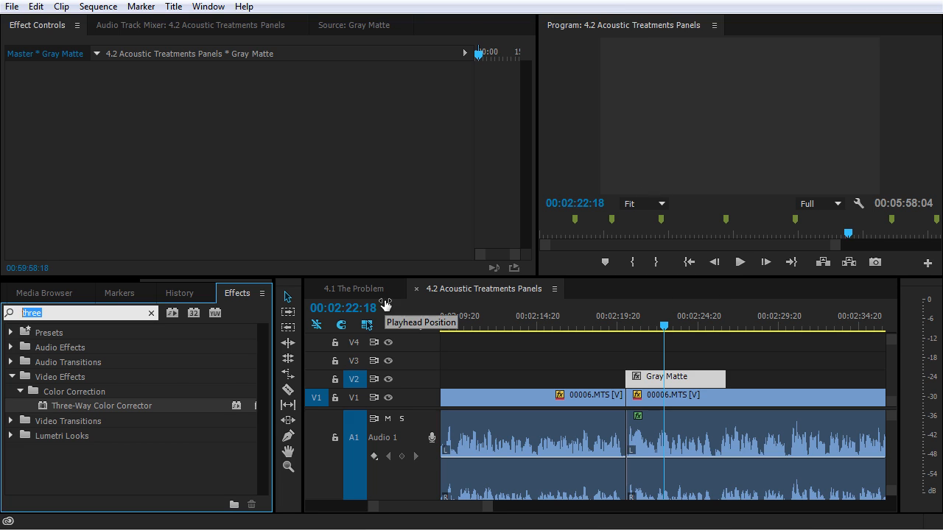
{"action": "type", "text": "noise"}
{"action": "scroll", "coordinate": [46, 421], "scroll_direction": "down", "scroll_amount": 3}
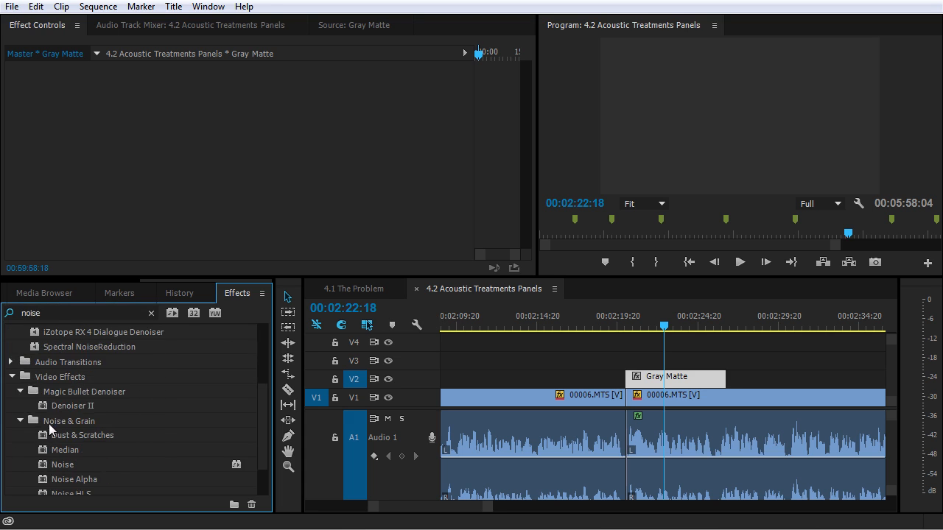
{"action": "scroll", "coordinate": [47, 436], "scroll_direction": "down", "scroll_amount": 2}
{"action": "left_click_drag", "start_coordinate": [42, 424], "coordinate": [160, 120]}
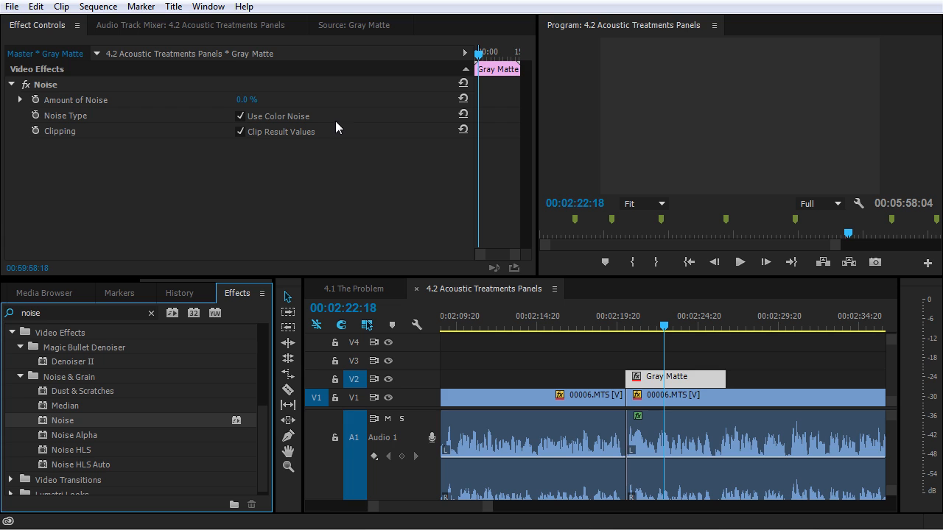
{"action": "left_click_drag", "start_coordinate": [244, 100], "coordinate": [255, 101]}
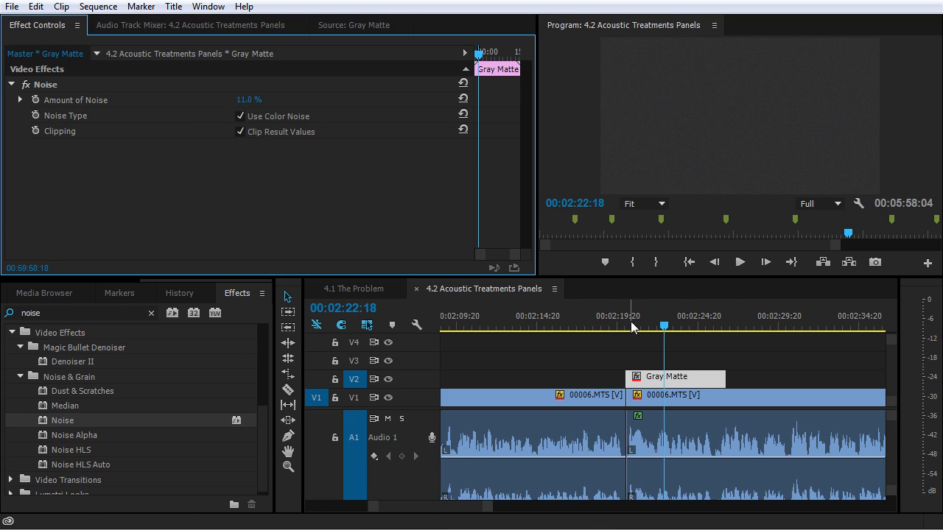
{"action": "left_click", "coordinate": [110, 282]}
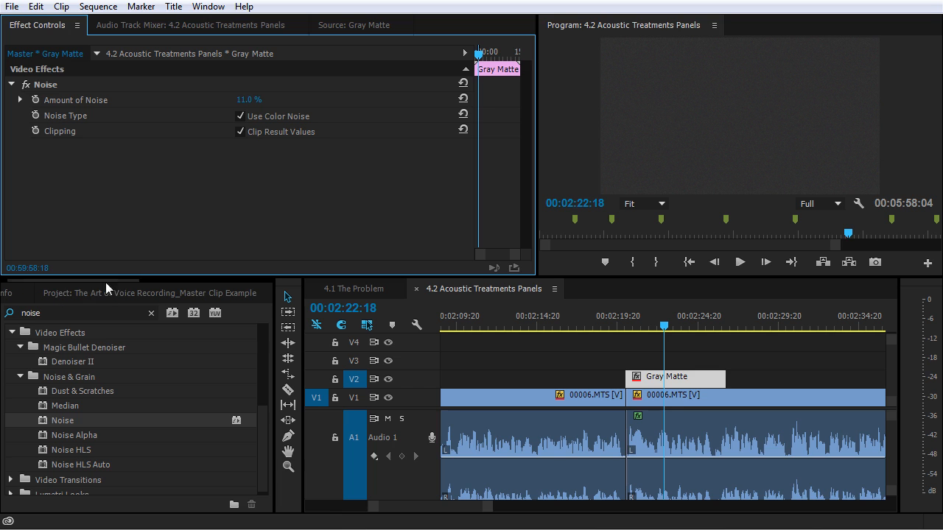
Add another Gray Matte clip on V2 near 00:02:27, select it, and zoom the timeline out.
{"action": "left_click", "coordinate": [86, 290]}
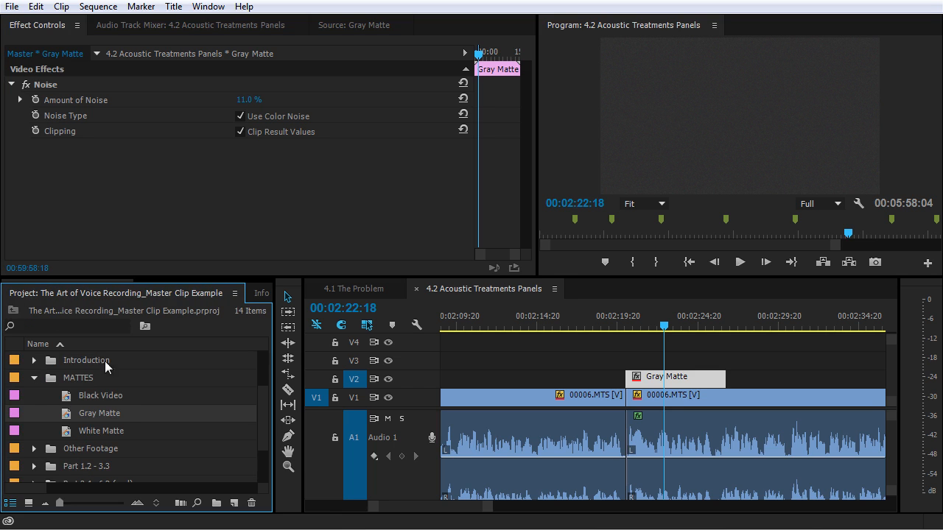
{"action": "left_click_drag", "start_coordinate": [84, 415], "coordinate": [741, 383]}
{"action": "left_click", "coordinate": [758, 324]}
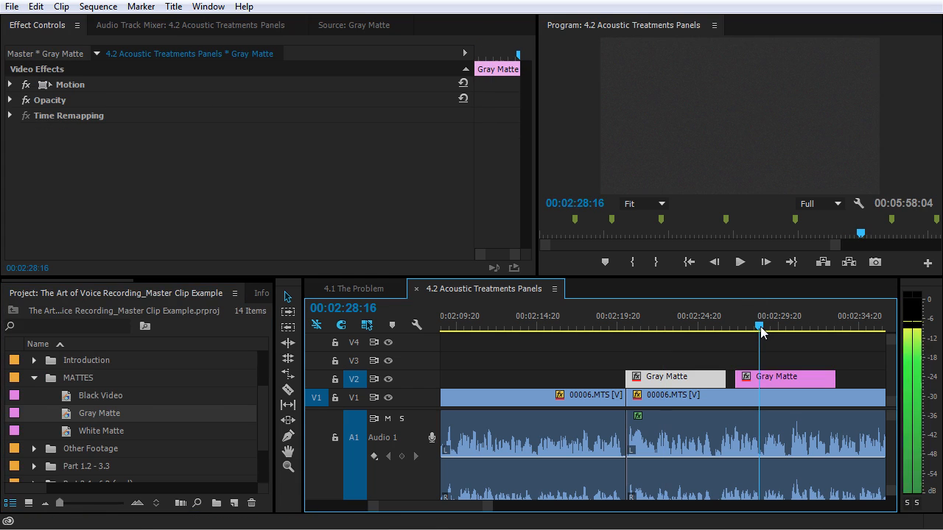
{"action": "left_click", "coordinate": [770, 381]}
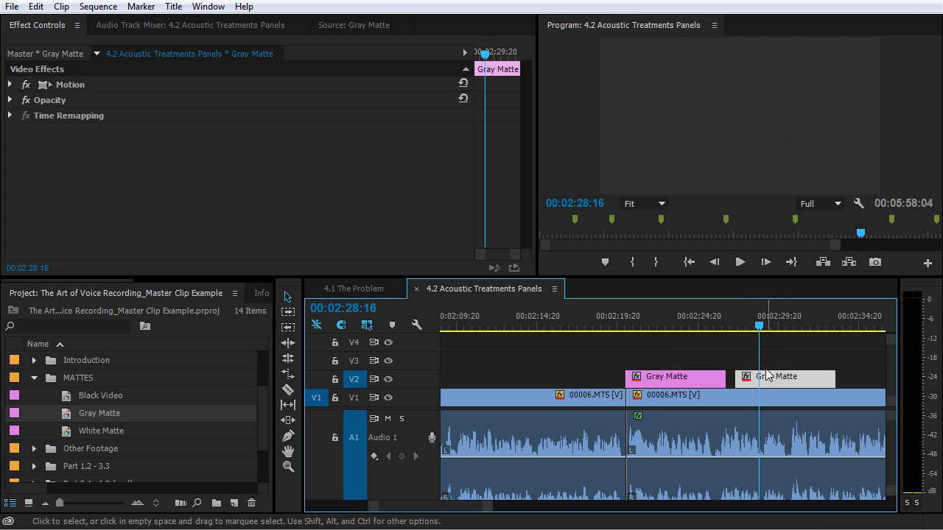
{"action": "key", "text": "minus"}
{"action": "key", "text": "minus"}
{"action": "key", "text": "minus"}
{"action": "key", "text": "minus"}
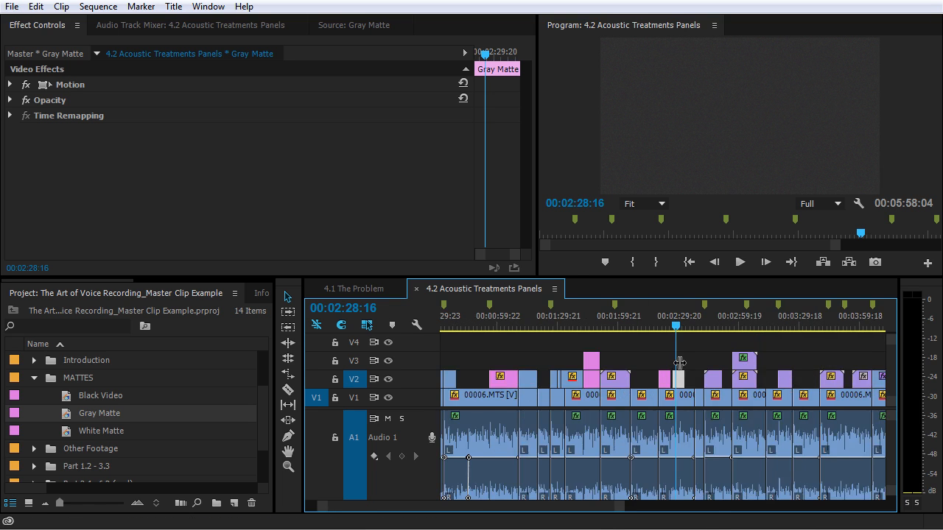
Switch to the 4.1 The Problem sequence and select its Gray Matte clip at the closet shot.
{"action": "left_click", "coordinate": [376, 288]}
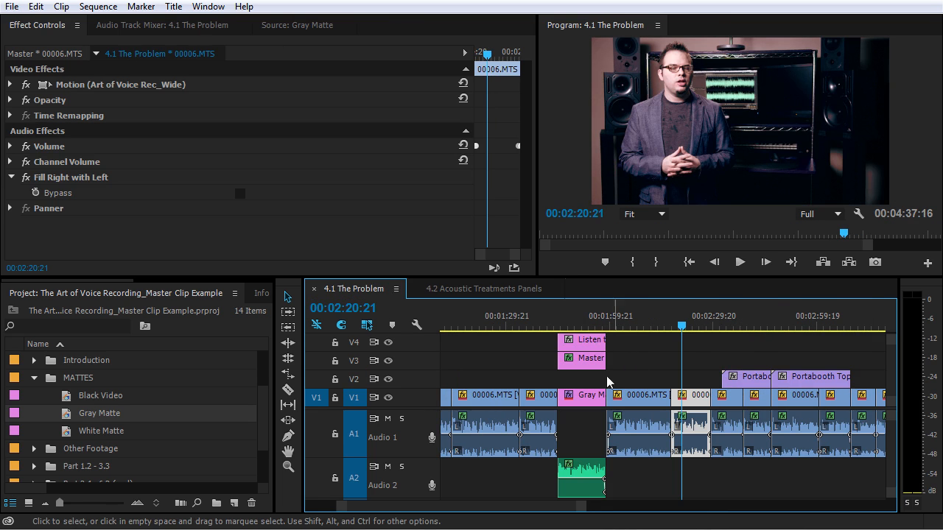
{"action": "left_click", "coordinate": [580, 324]}
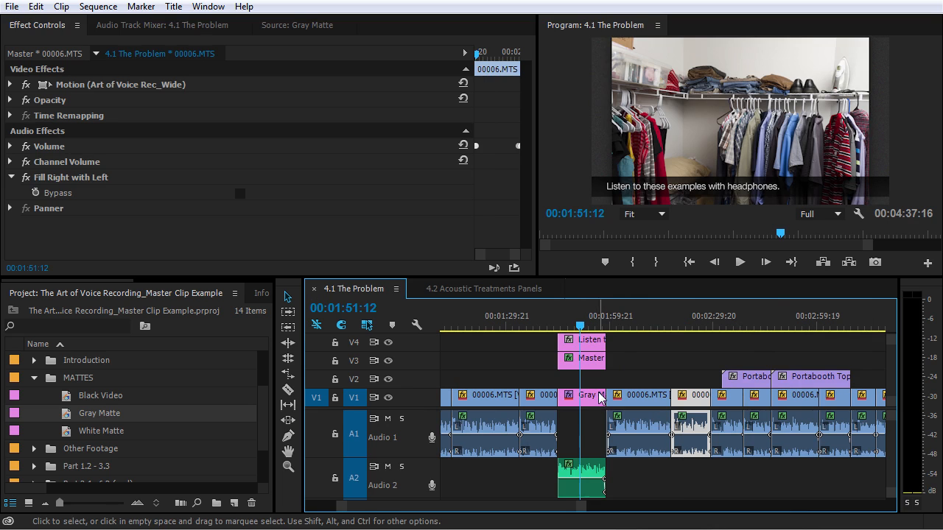
{"action": "left_click", "coordinate": [580, 400]}
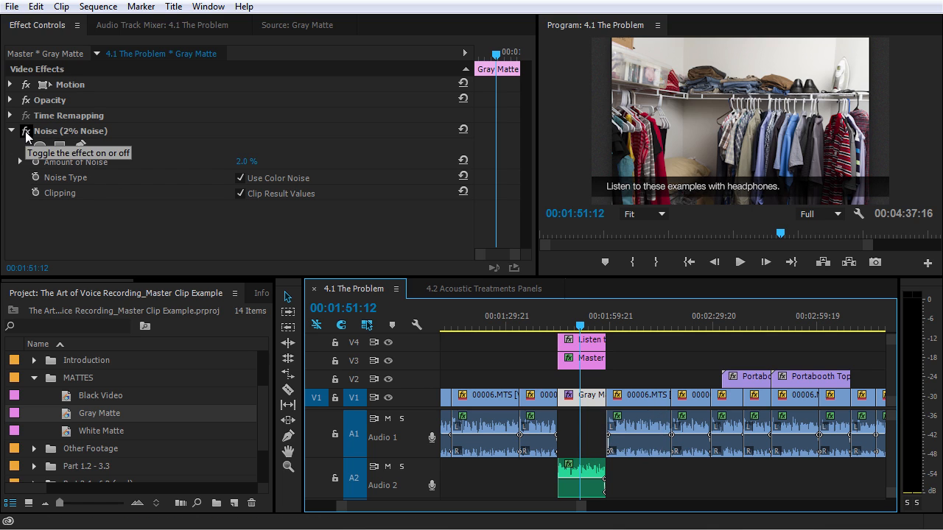
Disable the clip's own 2% Noise effect and set the Program monitor to 100%.
{"action": "left_click", "coordinate": [26, 132]}
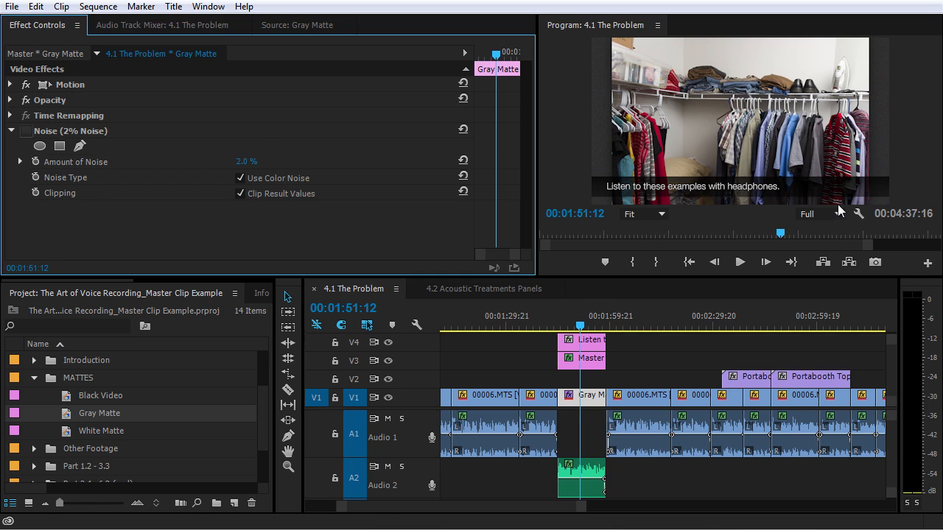
{"action": "left_click", "coordinate": [662, 214]}
{"action": "left_click", "coordinate": [665, 318]}
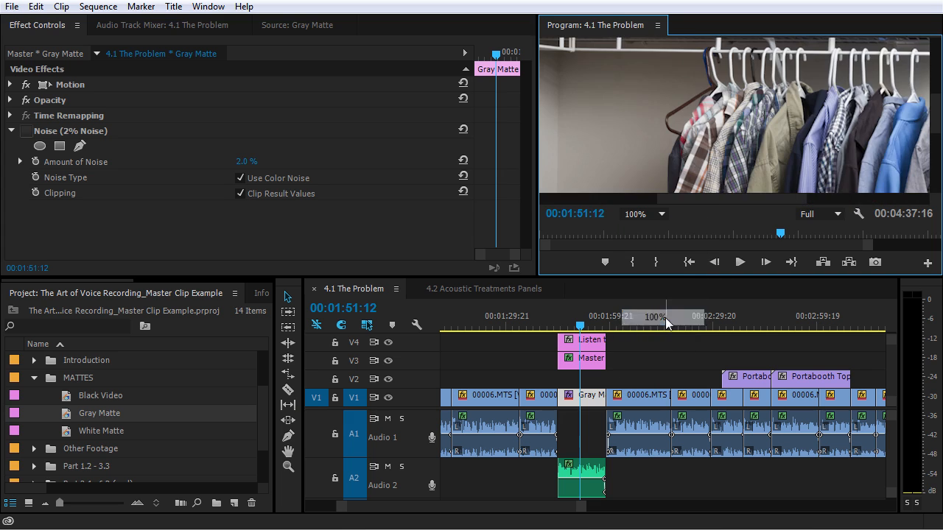
{"action": "left_click_drag", "start_coordinate": [703, 200], "coordinate": [587, 200]}
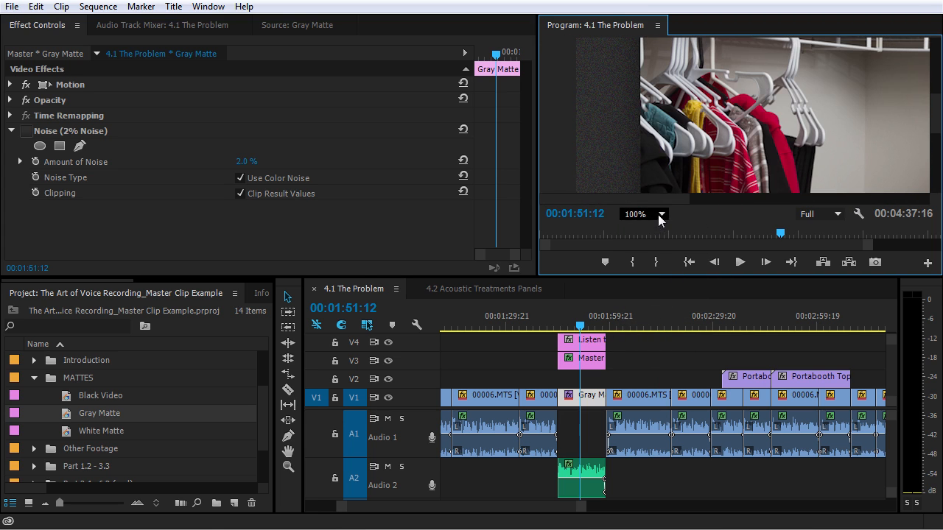
Show the Gray Matte master clip's effect controls with Noise at 11.0%, then collapse the MATTES bin.
{"action": "left_click", "coordinate": [595, 398]}
{"action": "double_click", "coordinate": [595, 398]}
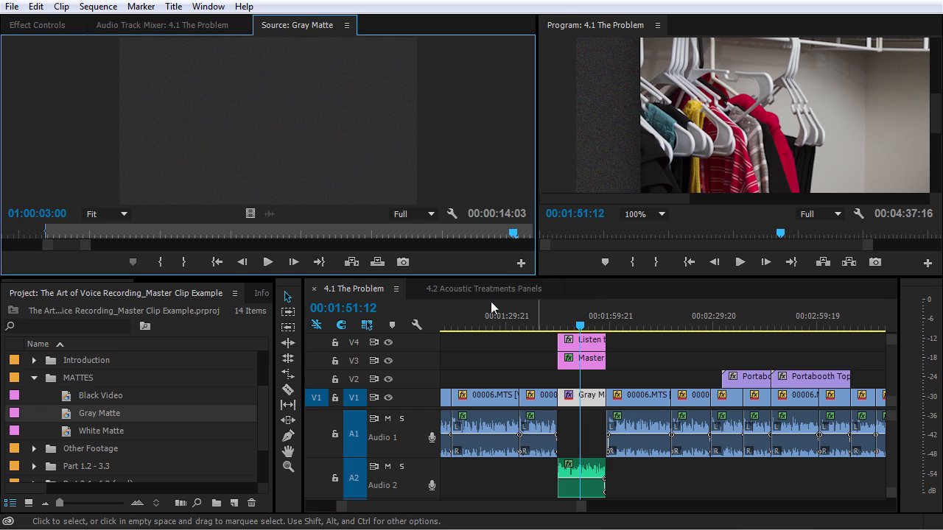
{"action": "left_click", "coordinate": [49, 27]}
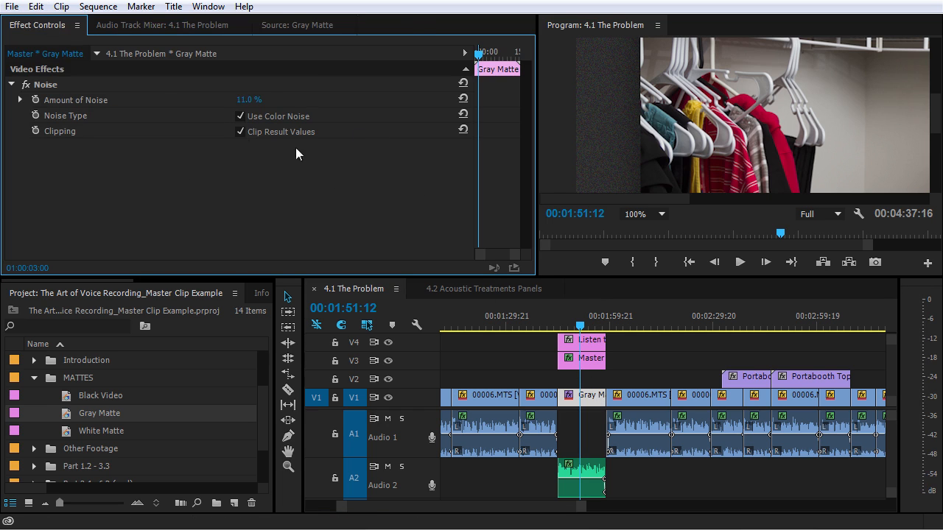
{"action": "left_click", "coordinate": [34, 378]}
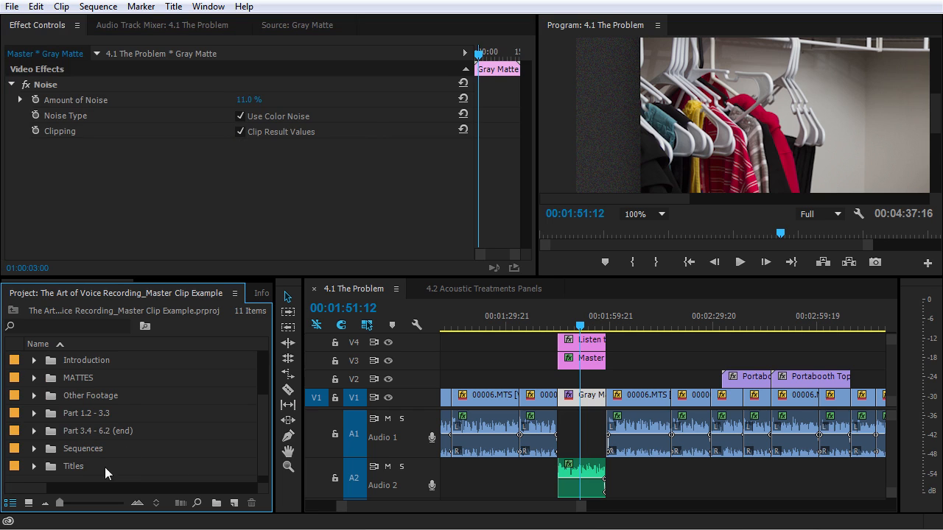
Create a new Adjustment Layer project item with its default settings.
{"action": "left_click", "coordinate": [234, 503]}
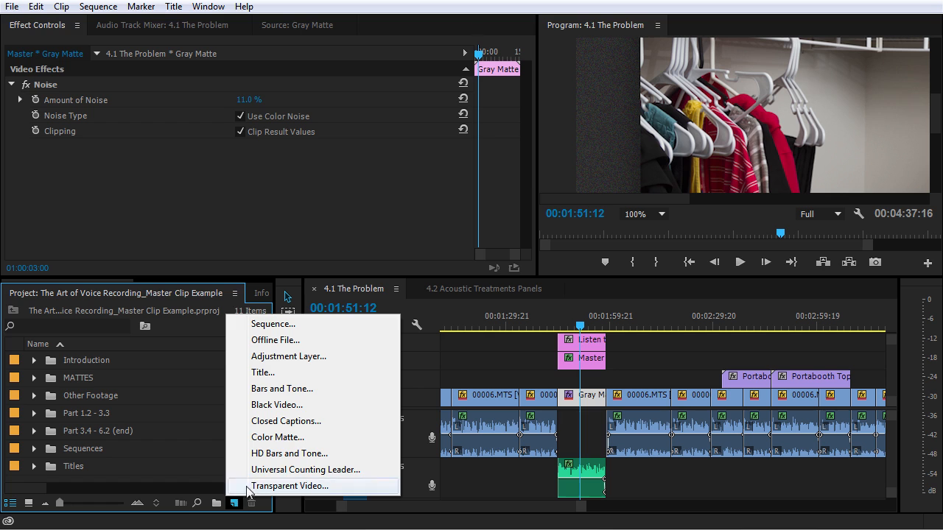
{"action": "left_click", "coordinate": [309, 357]}
{"action": "left_click", "coordinate": [497, 313]}
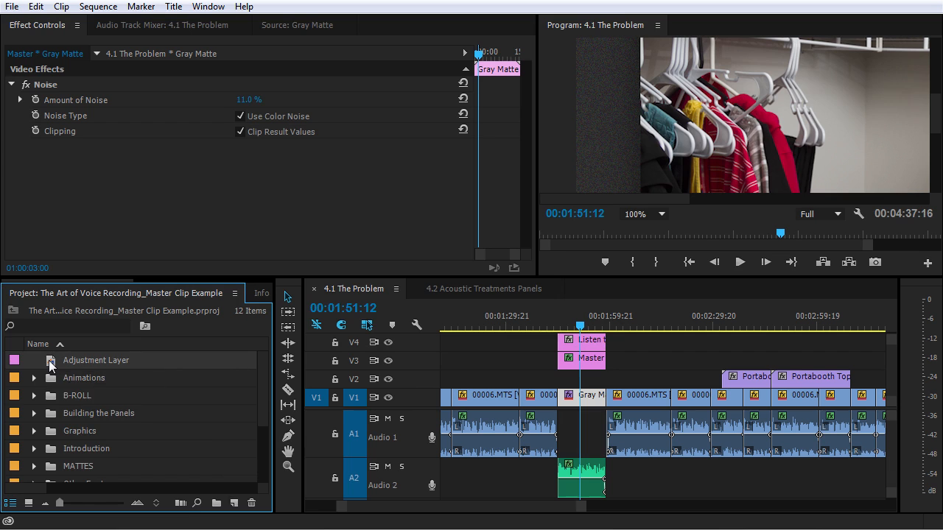
Place the adjustment layer on V4 over the footage, select it, and set the Program view to Fit.
{"action": "left_click_drag", "start_coordinate": [49, 366], "coordinate": [637, 346]}
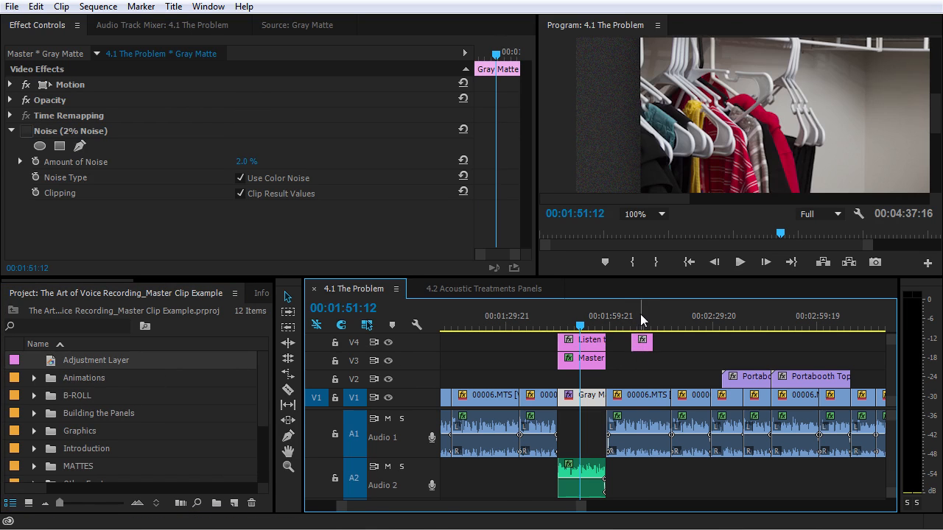
{"action": "left_click", "coordinate": [639, 314]}
{"action": "left_click", "coordinate": [649, 344]}
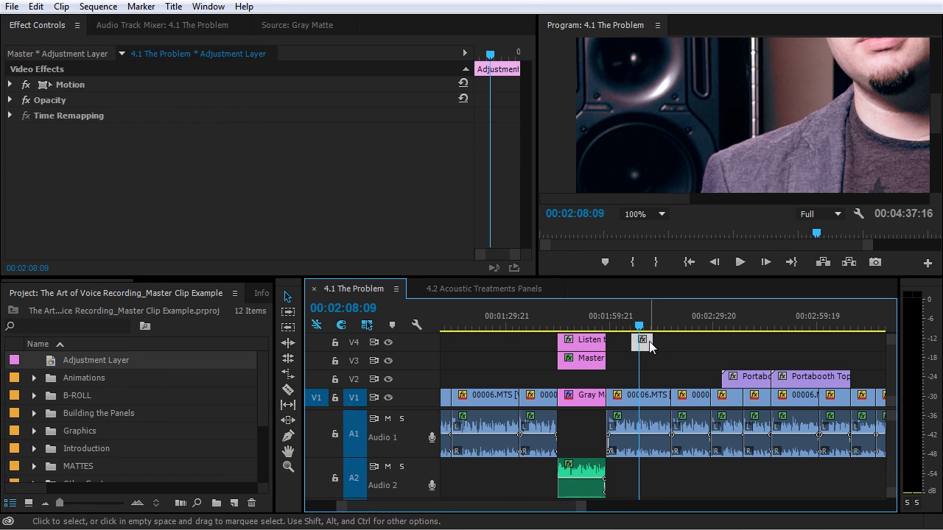
{"action": "left_click", "coordinate": [659, 214]}
{"action": "left_click", "coordinate": [657, 231]}
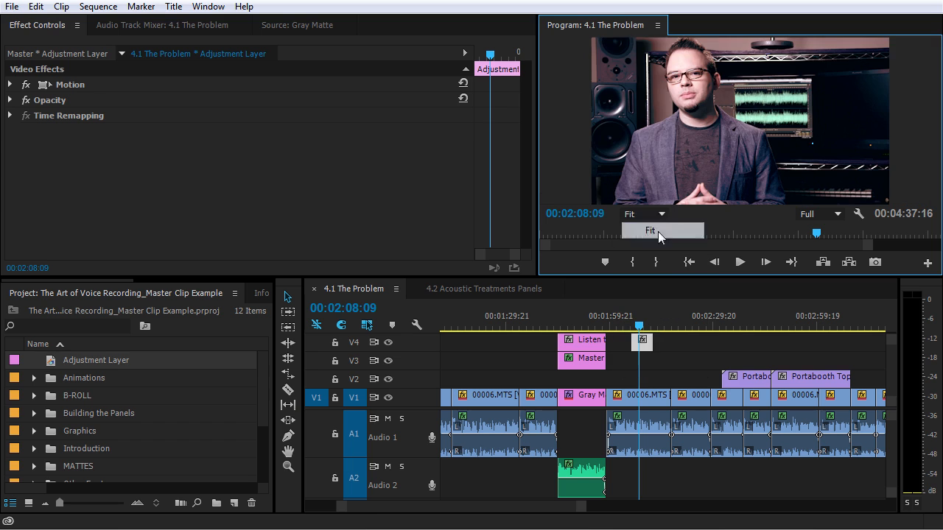
Show the adjustment layer's master clip effect controls.
{"action": "double_click", "coordinate": [643, 343]}
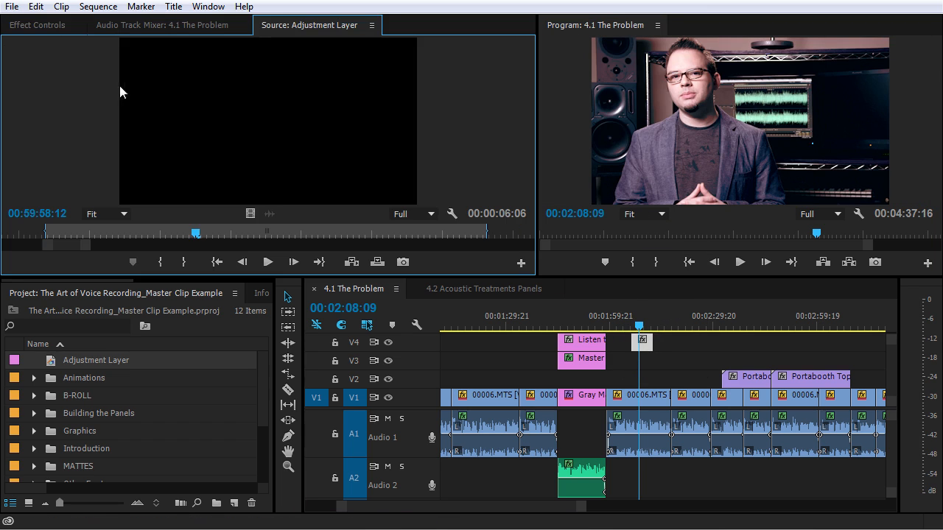
{"action": "left_click", "coordinate": [40, 25]}
{"action": "scroll", "coordinate": [245, 289], "scroll_direction": "down", "scroll_amount": 2}
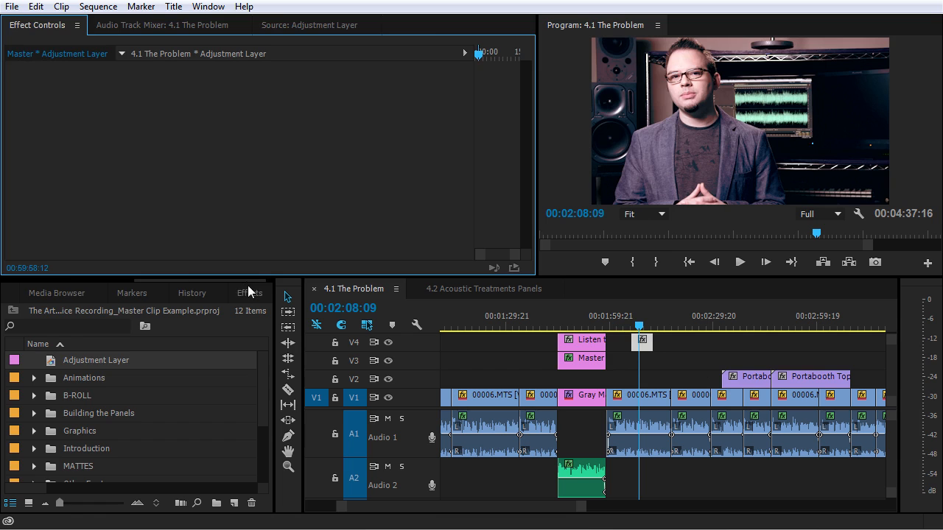
Apply RGB Curves to the master adjustment layer and bend its Master curve to brighten.
{"action": "left_click", "coordinate": [246, 293]}
{"action": "left_click", "coordinate": [72, 314]}
{"action": "type", "text": "cu"}
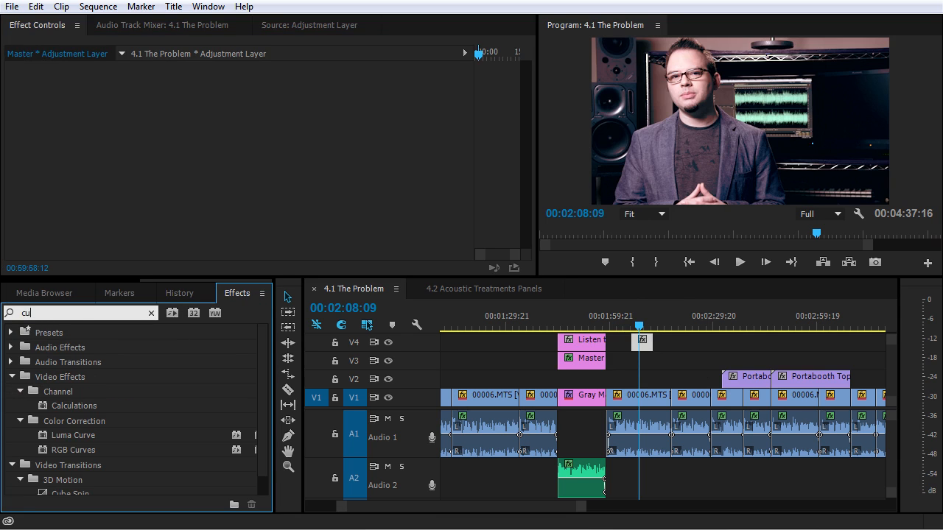
{"action": "type", "text": "r"}
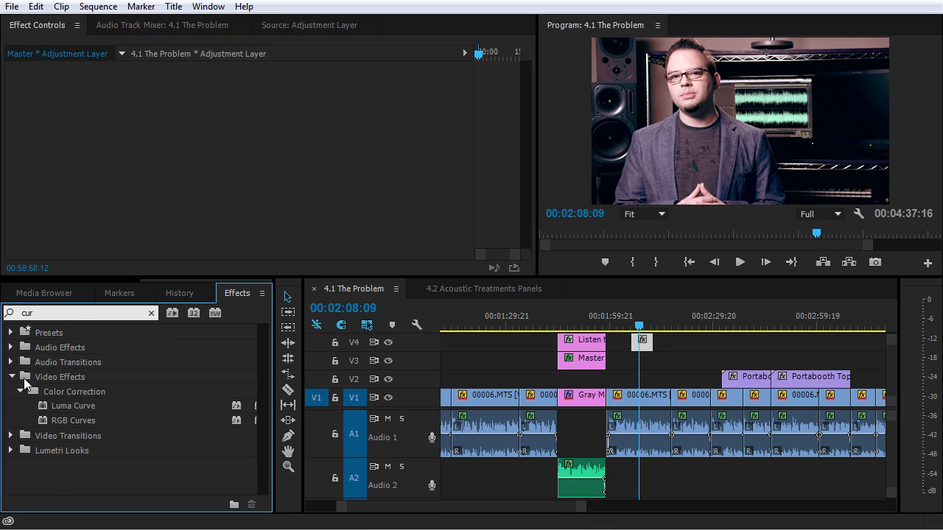
{"action": "left_click_drag", "start_coordinate": [84, 419], "coordinate": [177, 169]}
{"action": "scroll", "coordinate": [196, 212], "scroll_direction": "down", "scroll_amount": 3}
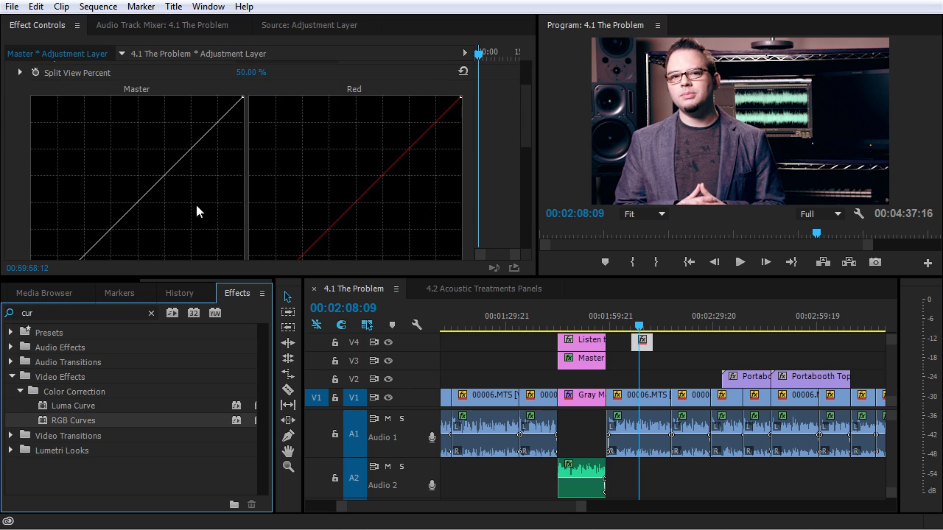
{"action": "left_click_drag", "start_coordinate": [201, 133], "coordinate": [185, 137]}
{"action": "scroll", "coordinate": [74, 196], "scroll_direction": "down", "scroll_amount": 2}
{"action": "left_click_drag", "start_coordinate": [74, 195], "coordinate": [73, 201]}
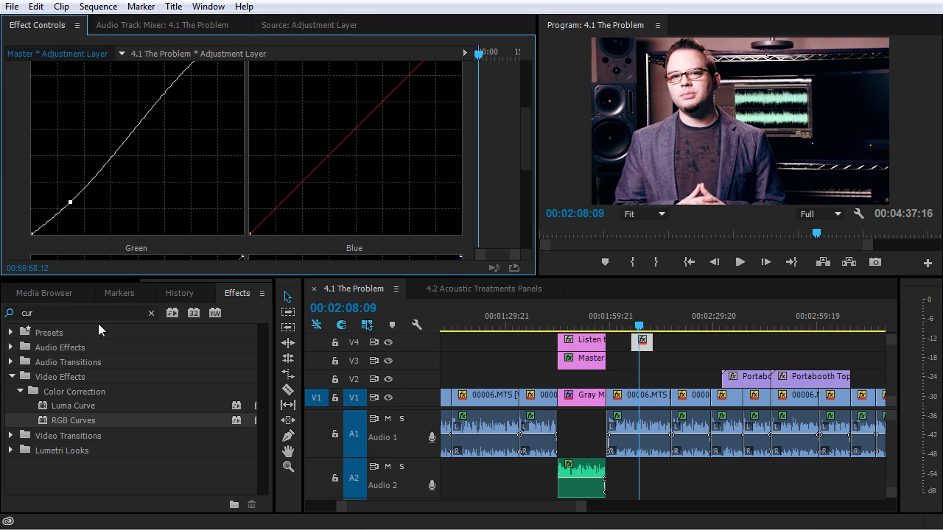
{"action": "scroll", "coordinate": [85, 281], "scroll_direction": "up", "scroll_amount": 2}
Rename the Adjustment Layer project item to 'Light Contrast'.
{"action": "left_click", "coordinate": [45, 293]}
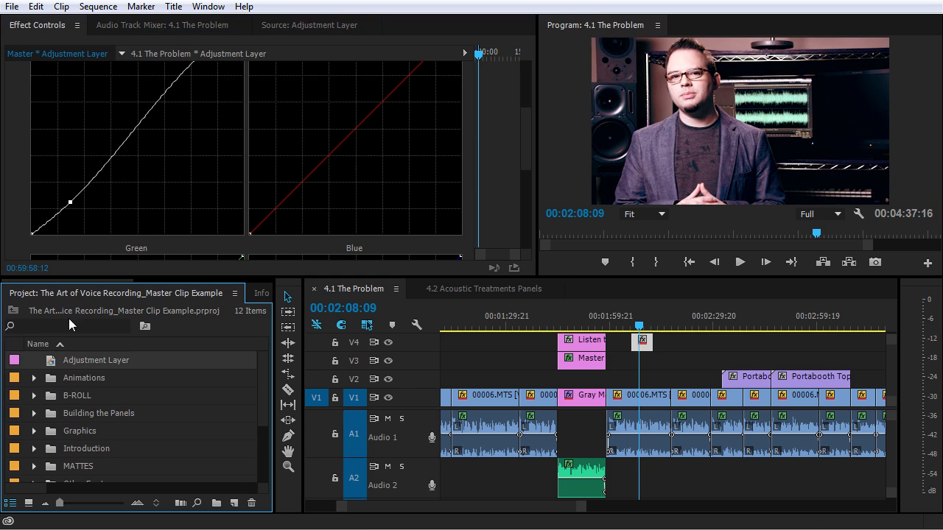
{"action": "left_click", "coordinate": [90, 358]}
{"action": "type", "text": "Light Contrast"}
{"action": "key", "text": "Tab"}
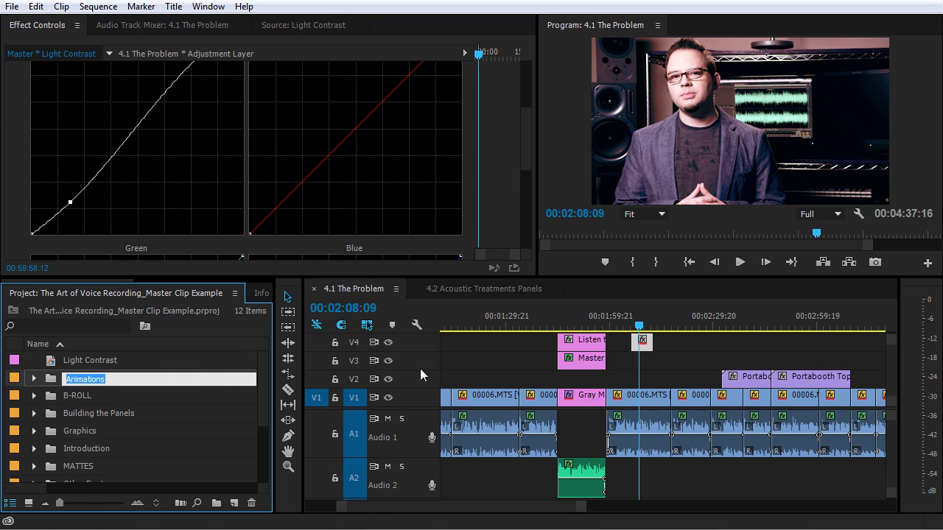
Place Light Contrast on V3 at 00:02:37:19 above Portabooth, comparing with V3 output toggled.
{"action": "left_click", "coordinate": [740, 322]}
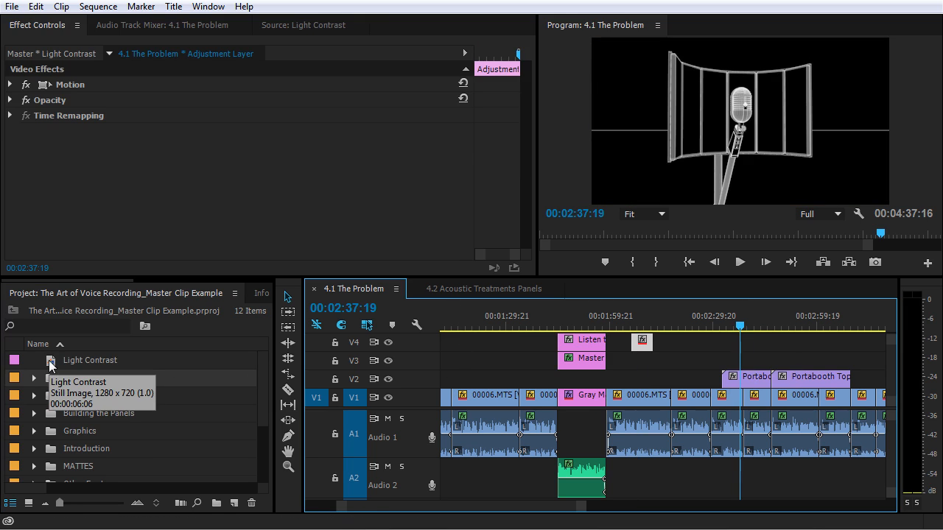
{"action": "left_click", "coordinate": [51, 364]}
{"action": "left_click_drag", "start_coordinate": [50, 365], "coordinate": [752, 364]}
{"action": "left_click", "coordinate": [388, 360]}
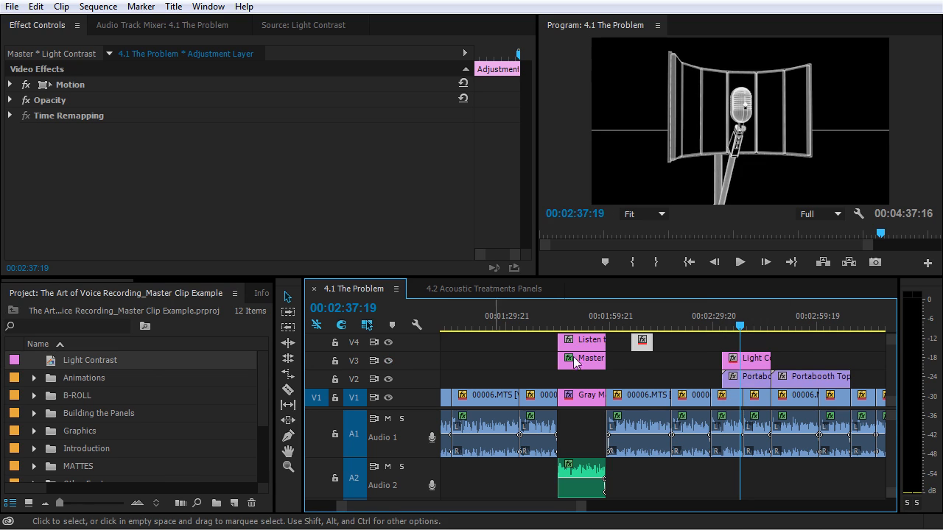
{"action": "left_click", "coordinate": [747, 366]}
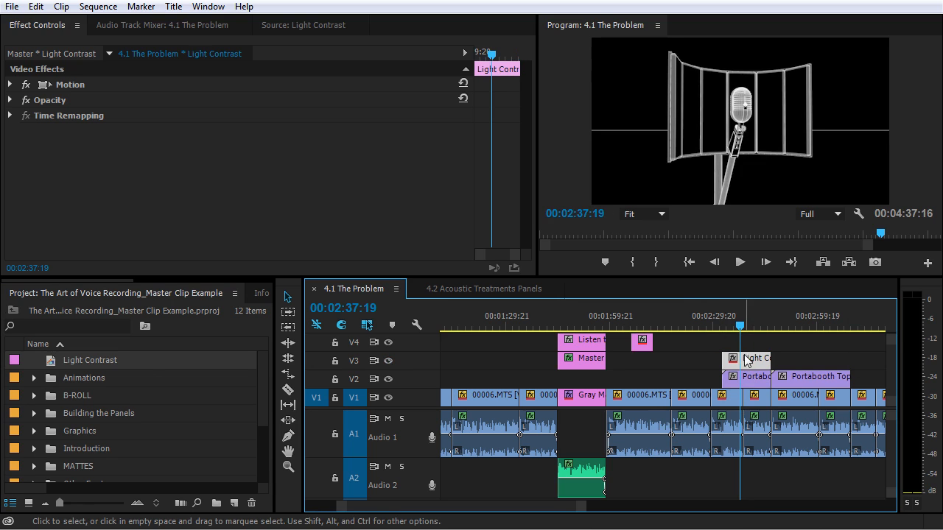
{"action": "left_click_drag", "start_coordinate": [756, 326], "coordinate": [859, 331]}
{"action": "key", "text": "minus"}
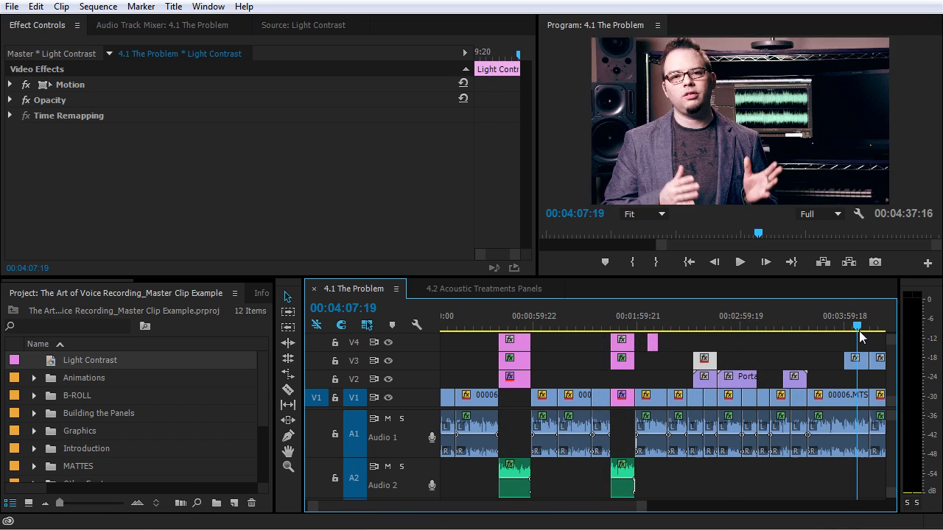
Place Light Contrast on V4 above 00006.MTS, toggling V4 output to compare, then zoom out to the full sequence.
{"action": "key", "text": "equal"}
{"action": "key", "text": "equal"}
{"action": "left_click_drag", "start_coordinate": [148, 360], "coordinate": [707, 344]}
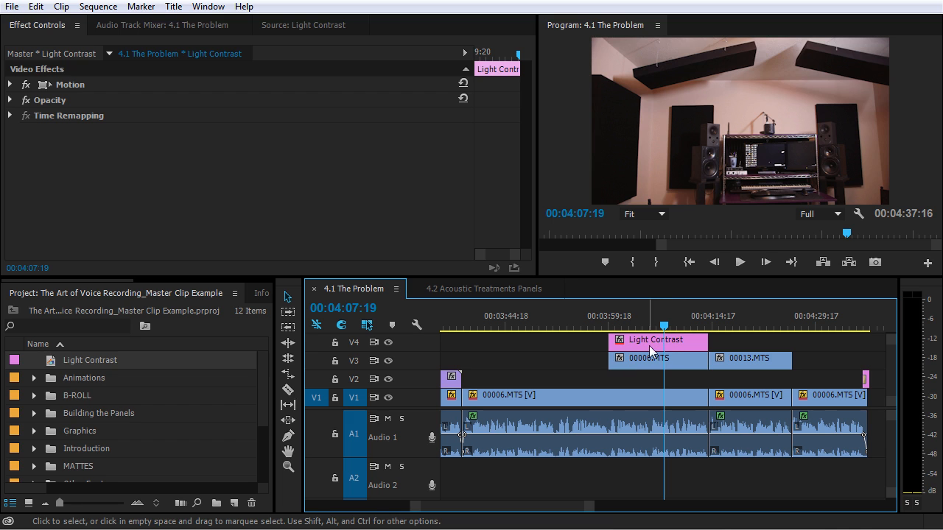
{"action": "left_click", "coordinate": [388, 343]}
{"action": "left_click", "coordinate": [388, 342]}
{"action": "left_click", "coordinate": [388, 342]}
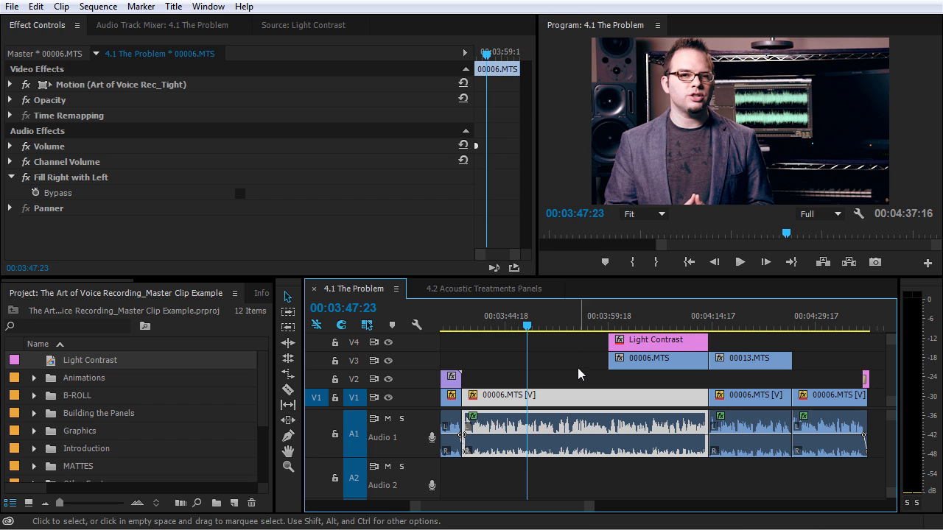
{"action": "key", "text": "minus"}
{"action": "key", "text": "minus"}
{"action": "key", "text": "minus"}
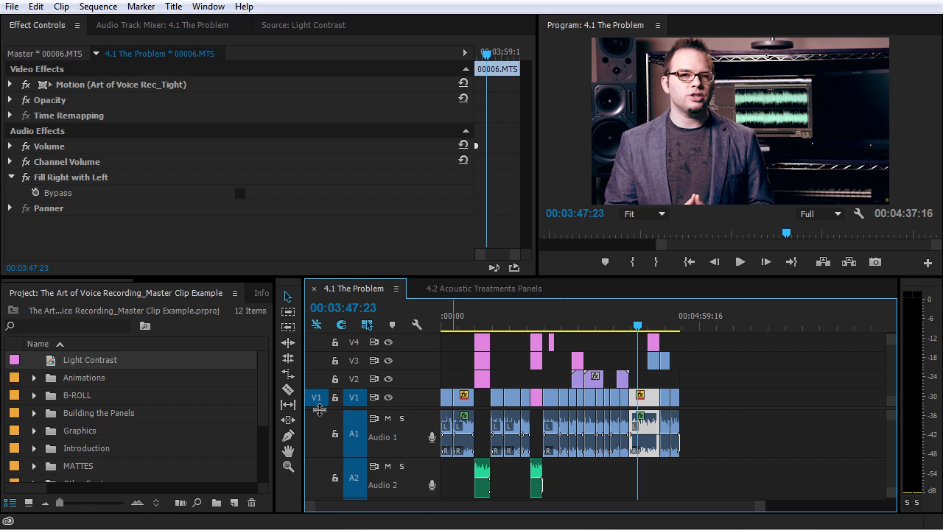
In the 00006.MTS master clip's Three-Way Color Corrector, shift shadow and midtone balance and widen input levels.
{"action": "double_click", "coordinate": [647, 396]}
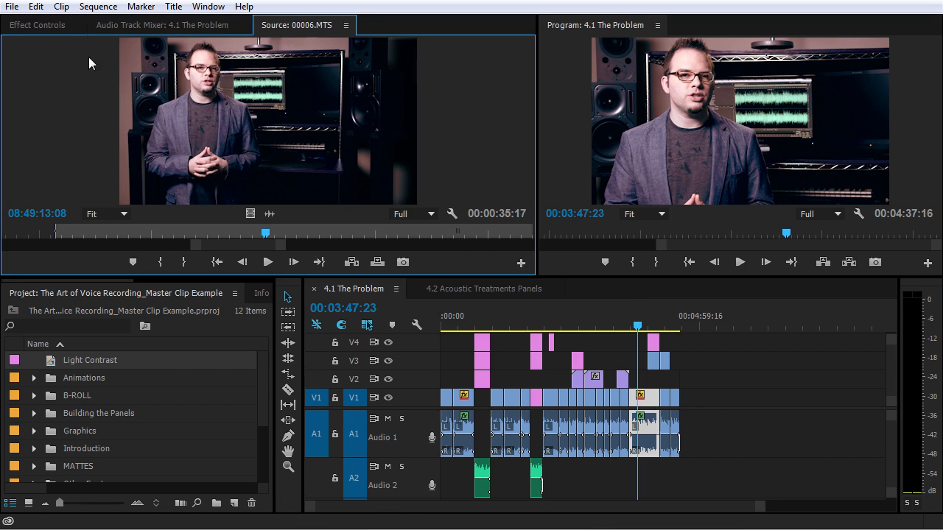
{"action": "left_click", "coordinate": [59, 28]}
{"action": "scroll", "coordinate": [196, 218], "scroll_direction": "down", "scroll_amount": 3}
{"action": "left_click_drag", "start_coordinate": [121, 167], "coordinate": [111, 151]}
{"action": "left_click_drag", "start_coordinate": [241, 107], "coordinate": [243, 138]}
{"action": "scroll", "coordinate": [246, 147], "scroll_direction": "down", "scroll_amount": 3}
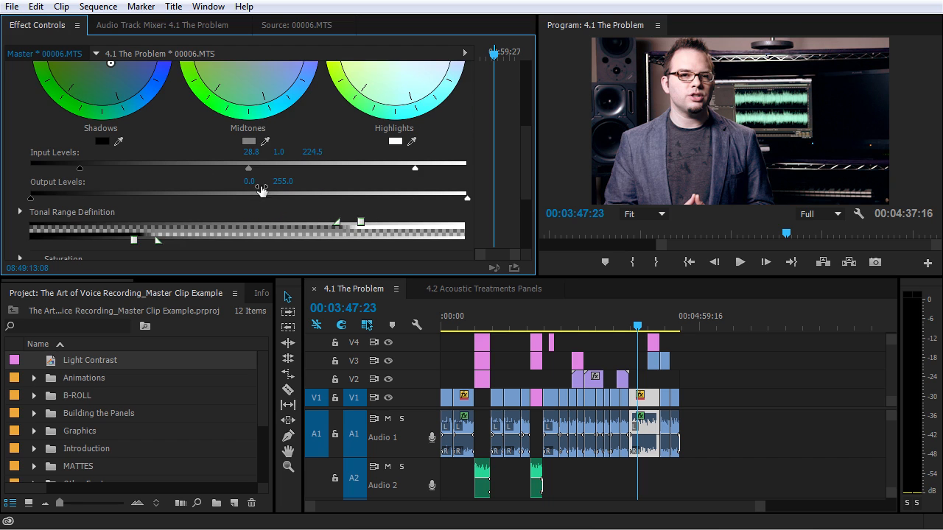
{"action": "left_click_drag", "start_coordinate": [82, 168], "coordinate": [62, 170]}
{"action": "left_click_drag", "start_coordinate": [419, 169], "coordinate": [437, 171]}
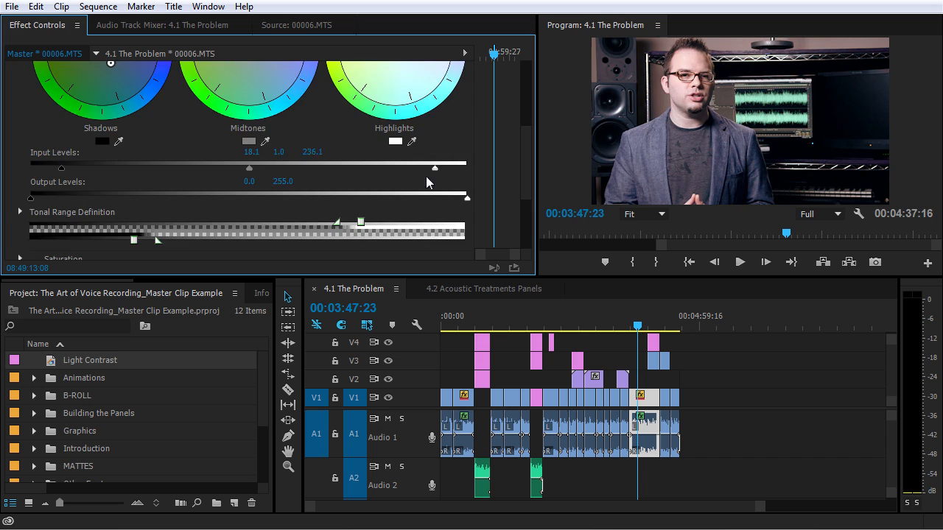
{"action": "scroll", "coordinate": [294, 151], "scroll_direction": "up", "scroll_amount": 6}
Compare the correction on and off, set the black input level to 12.9, and nudge midtones.
{"action": "left_click", "coordinate": [27, 84]}
{"action": "left_click", "coordinate": [27, 85]}
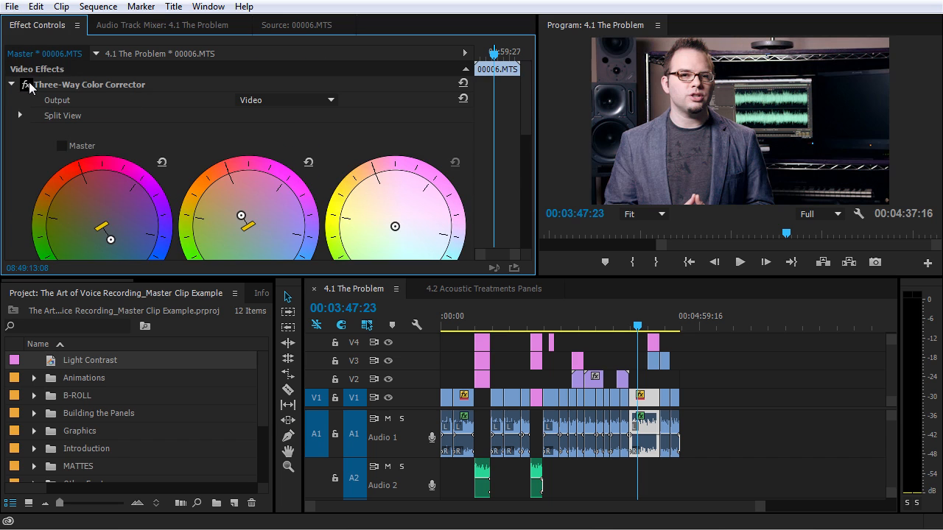
{"action": "left_click", "coordinate": [27, 85]}
{"action": "left_click", "coordinate": [27, 84]}
{"action": "scroll", "coordinate": [61, 125], "scroll_direction": "down", "scroll_amount": 3}
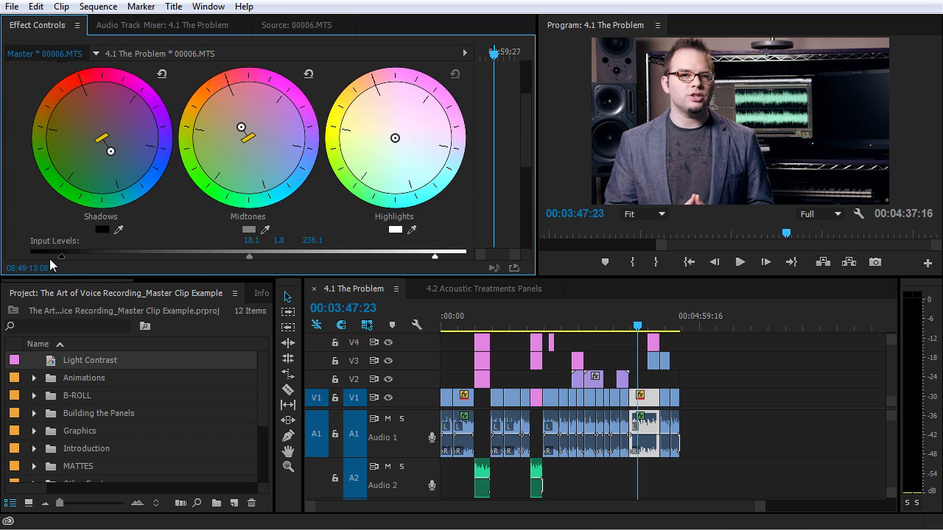
{"action": "left_click_drag", "start_coordinate": [55, 259], "coordinate": [53, 258]}
{"action": "left_click_drag", "start_coordinate": [242, 127], "coordinate": [245, 129]}
{"action": "scroll", "coordinate": [236, 192], "scroll_direction": "down", "scroll_amount": 4}
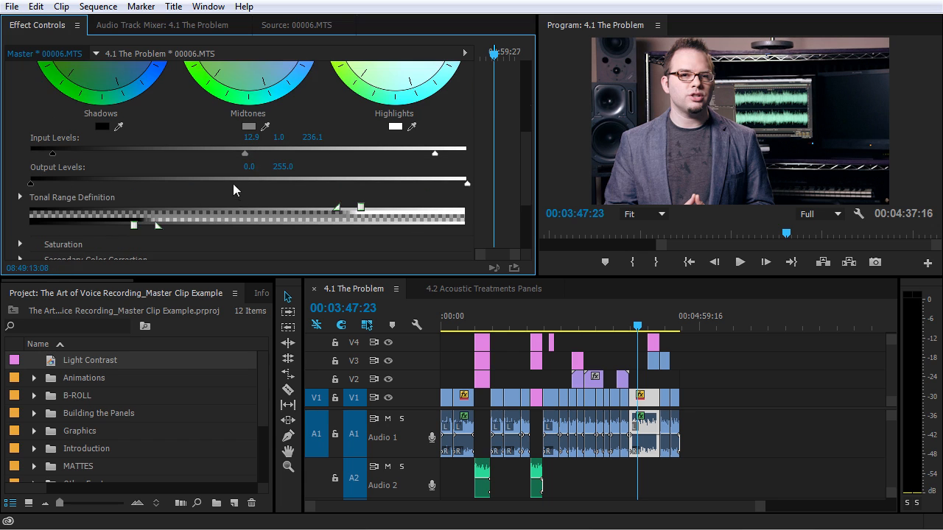
{"action": "scroll", "coordinate": [233, 184], "scroll_direction": "down", "scroll_amount": 3}
Set Master Saturation to 143 and move the playhead to 00:02:20:19.
{"action": "left_click", "coordinate": [20, 156]}
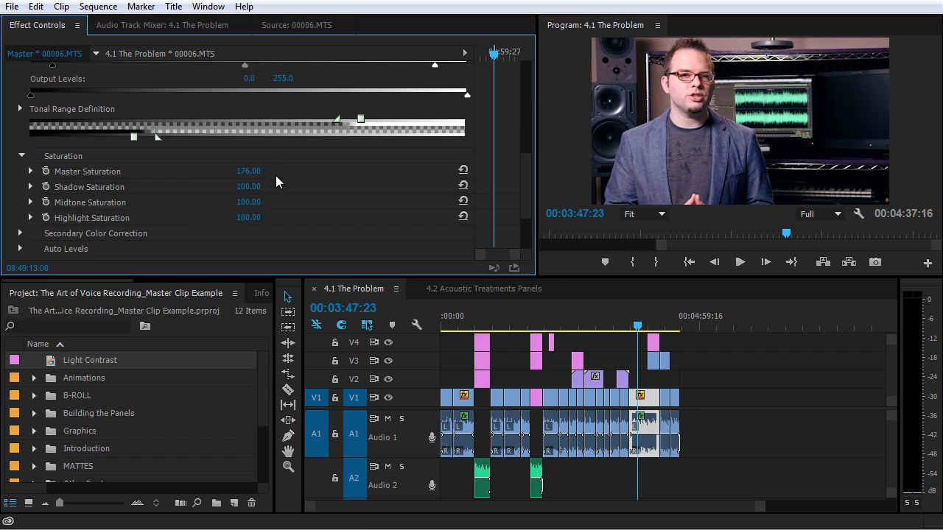
{"action": "left_click", "coordinate": [248, 172]}
{"action": "type", "text": "143"}
{"action": "key", "text": "Return"}
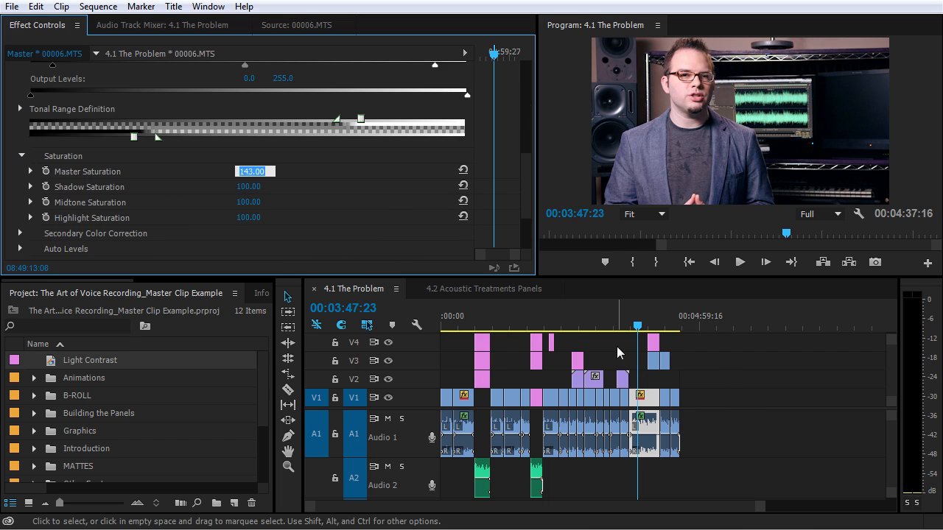
{"action": "left_click", "coordinate": [565, 327]}
{"action": "left_click_drag", "start_coordinate": [564, 327], "coordinate": [562, 327]}
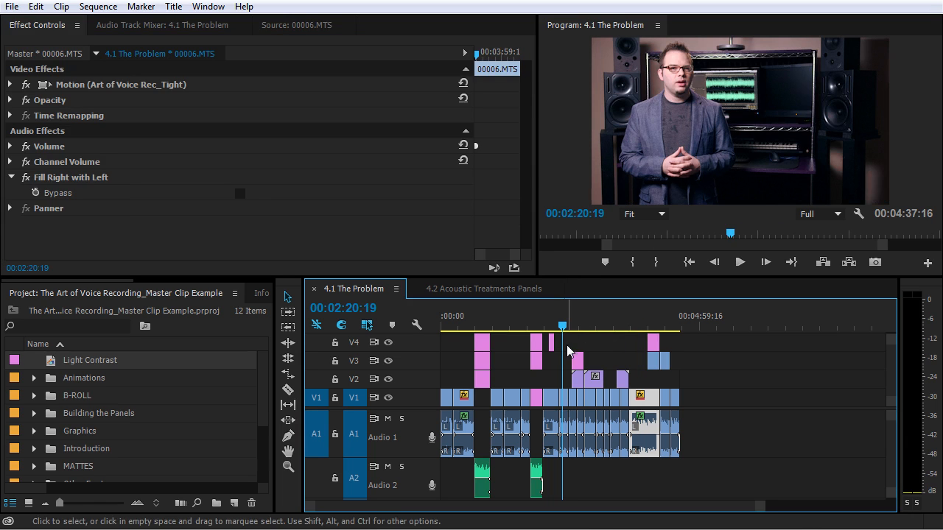